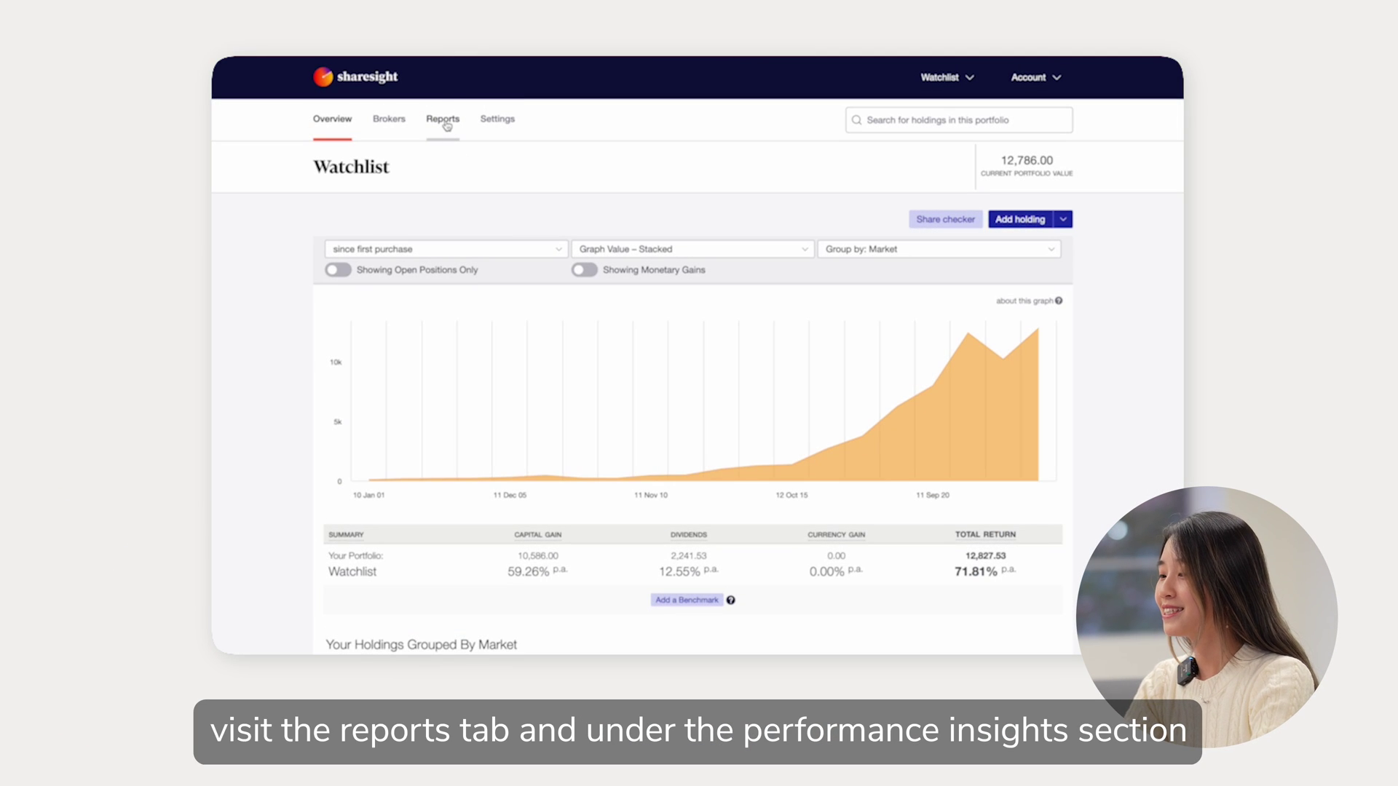
From the Watchlist portfolio's Reports, choose the Performance card and run its setup.
click(447, 126)
scroll(471, 202, down, 1)
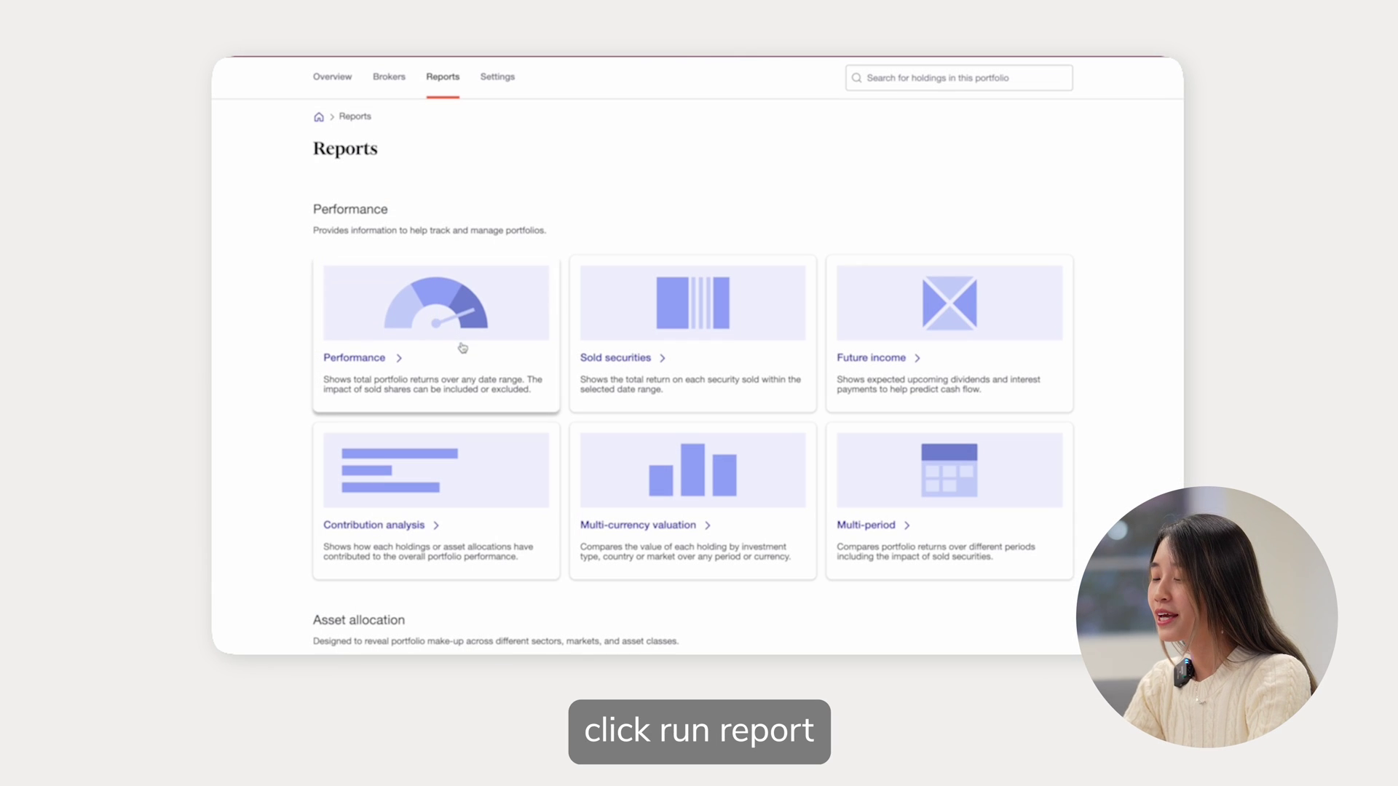
click(466, 357)
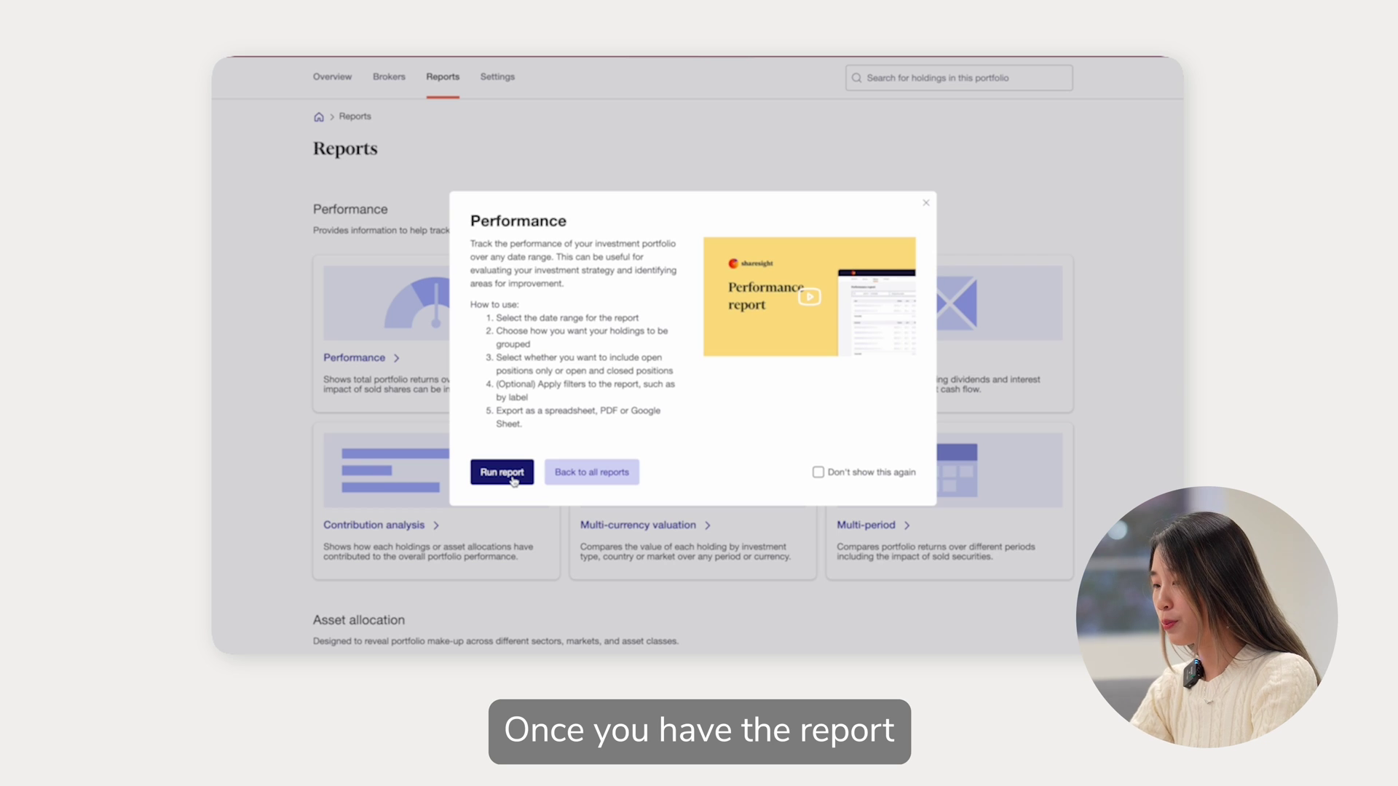
click(513, 473)
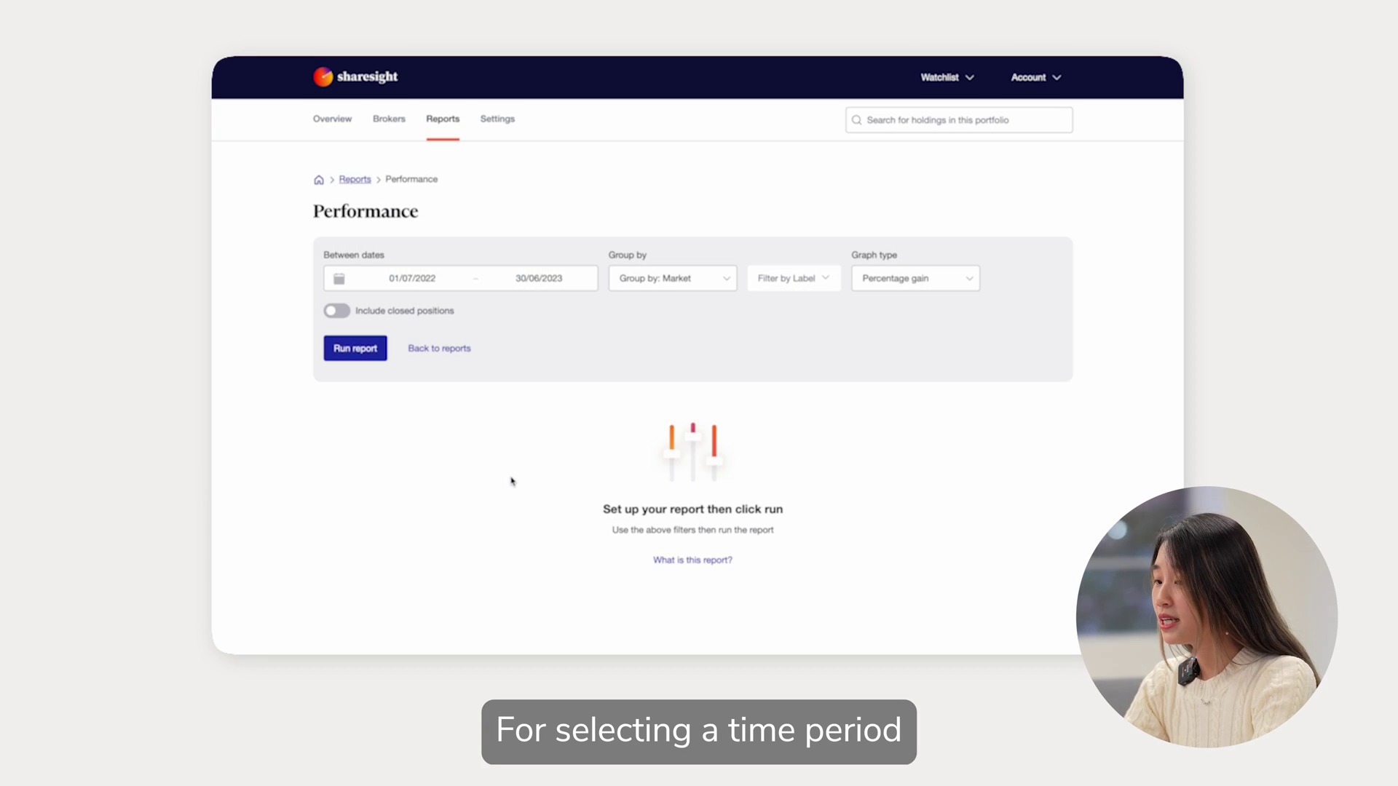
Review the date range presets, then list the Percentage gain, Benchmarked and Hide graph types.
click(536, 279)
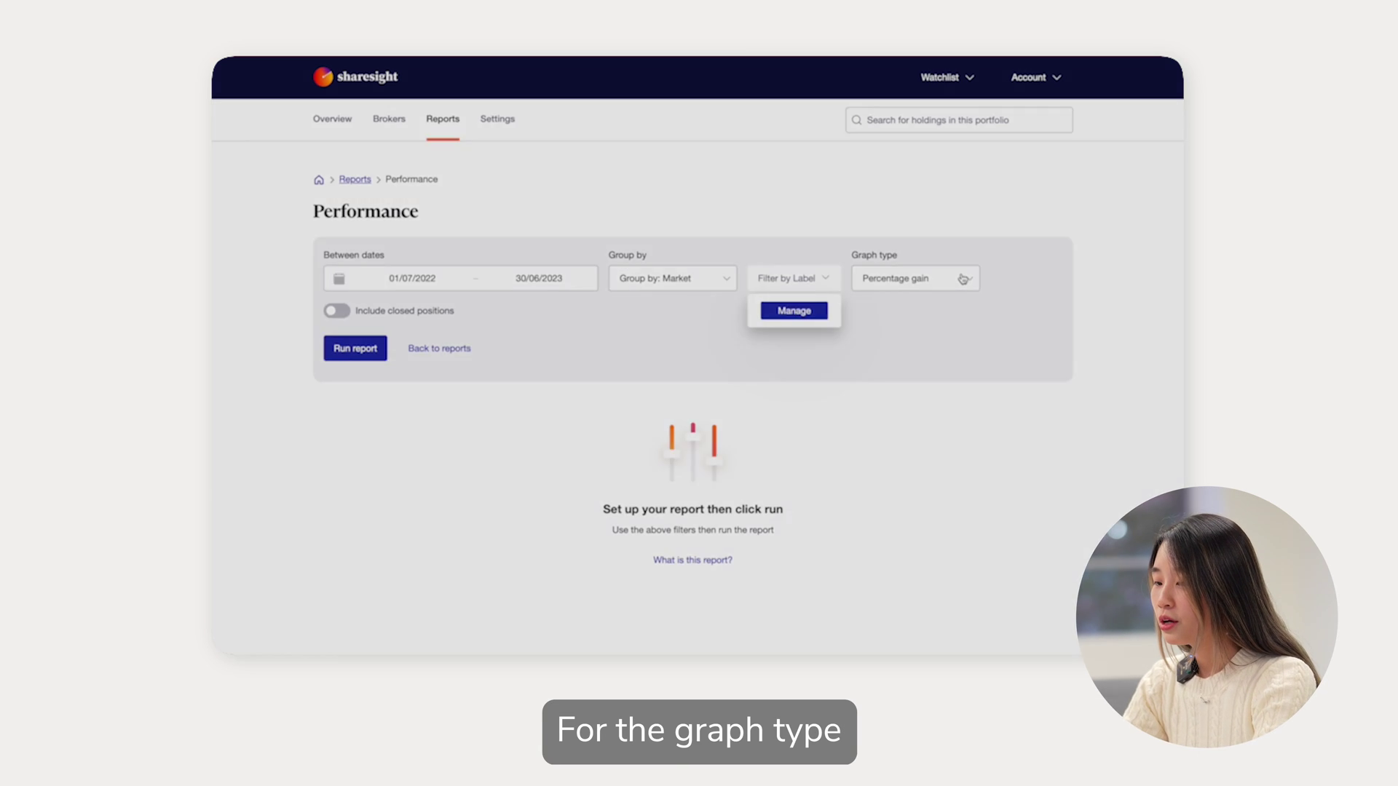
click(963, 280)
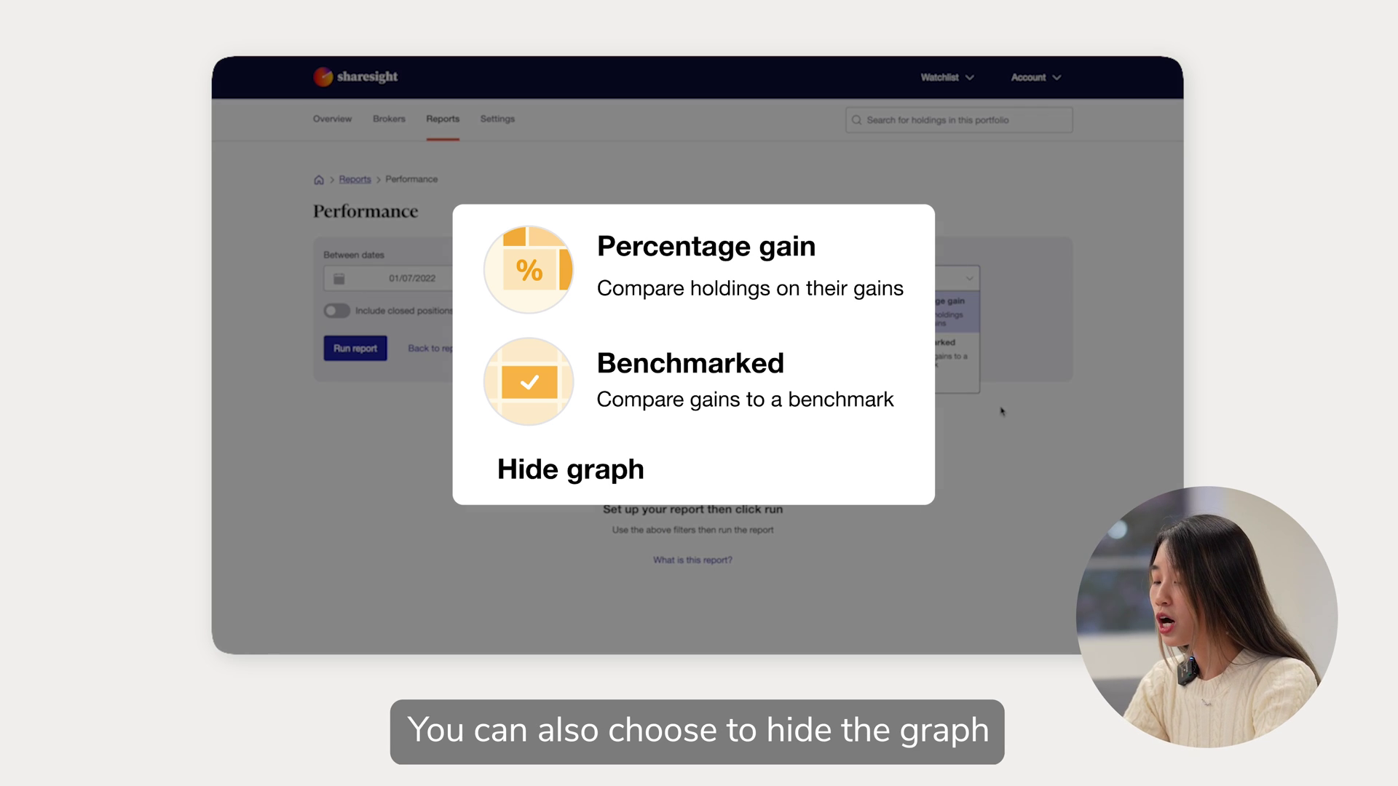
Dismiss the graph type list and try the Include closed positions toggle.
click(442, 334)
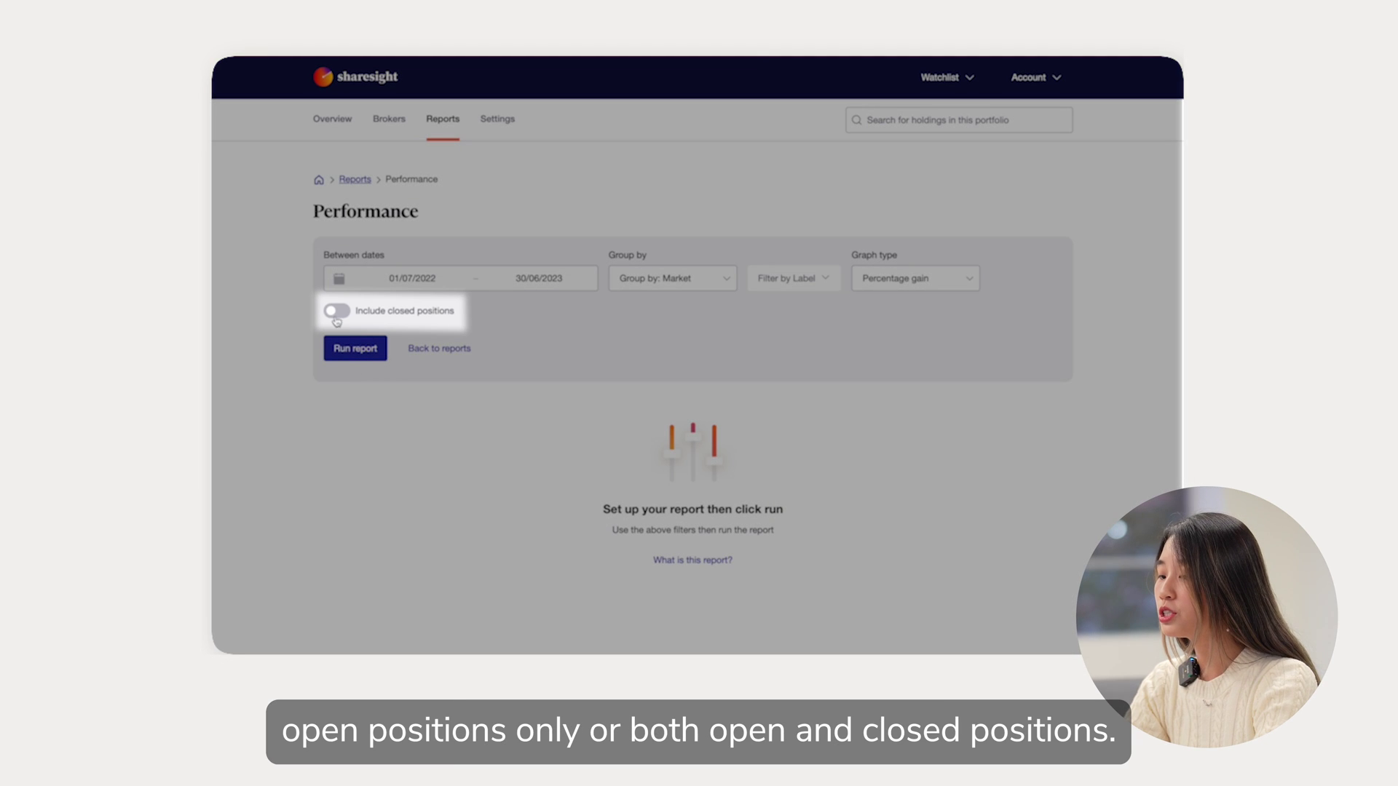
click(336, 312)
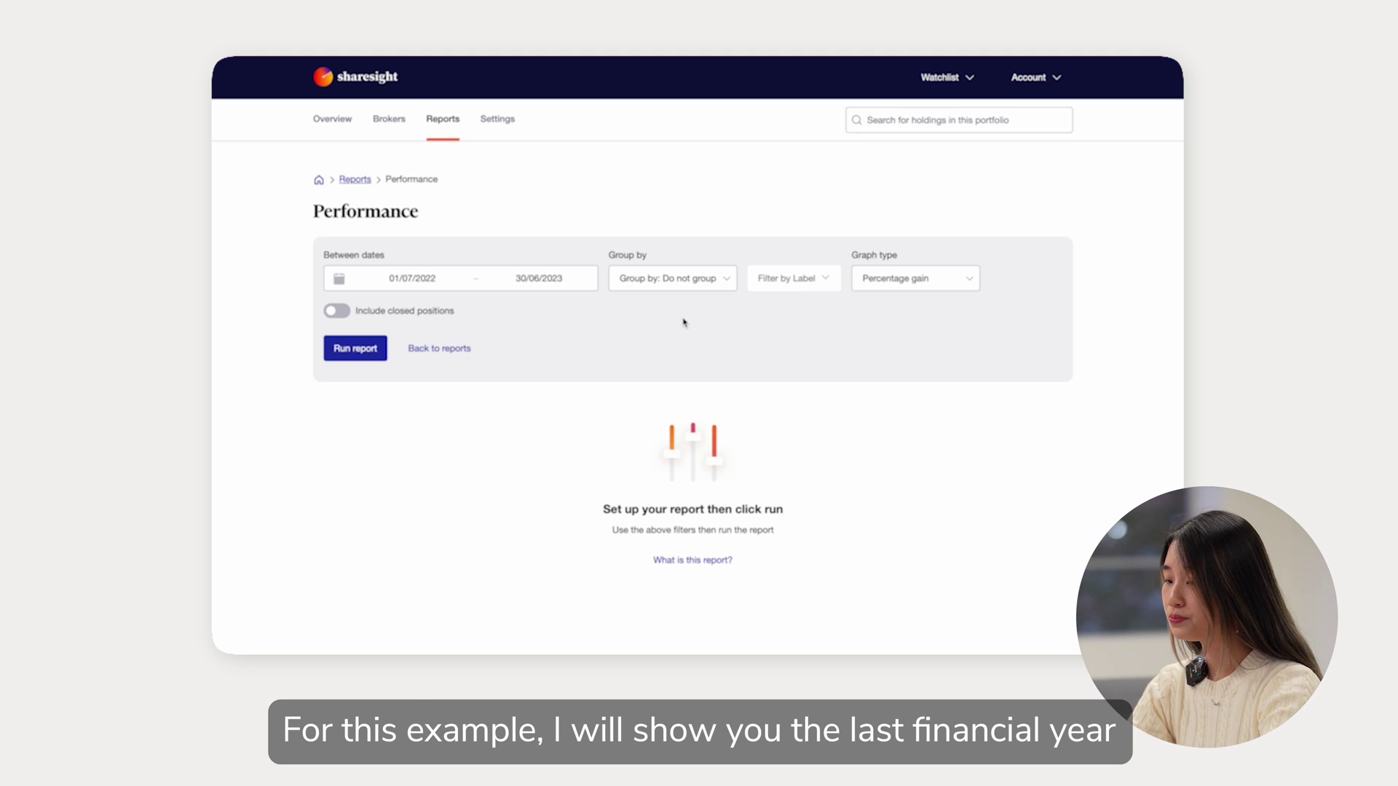
Keep the Last financial year range, 01/07/2022–30/06/2023, in the date picker.
click(498, 279)
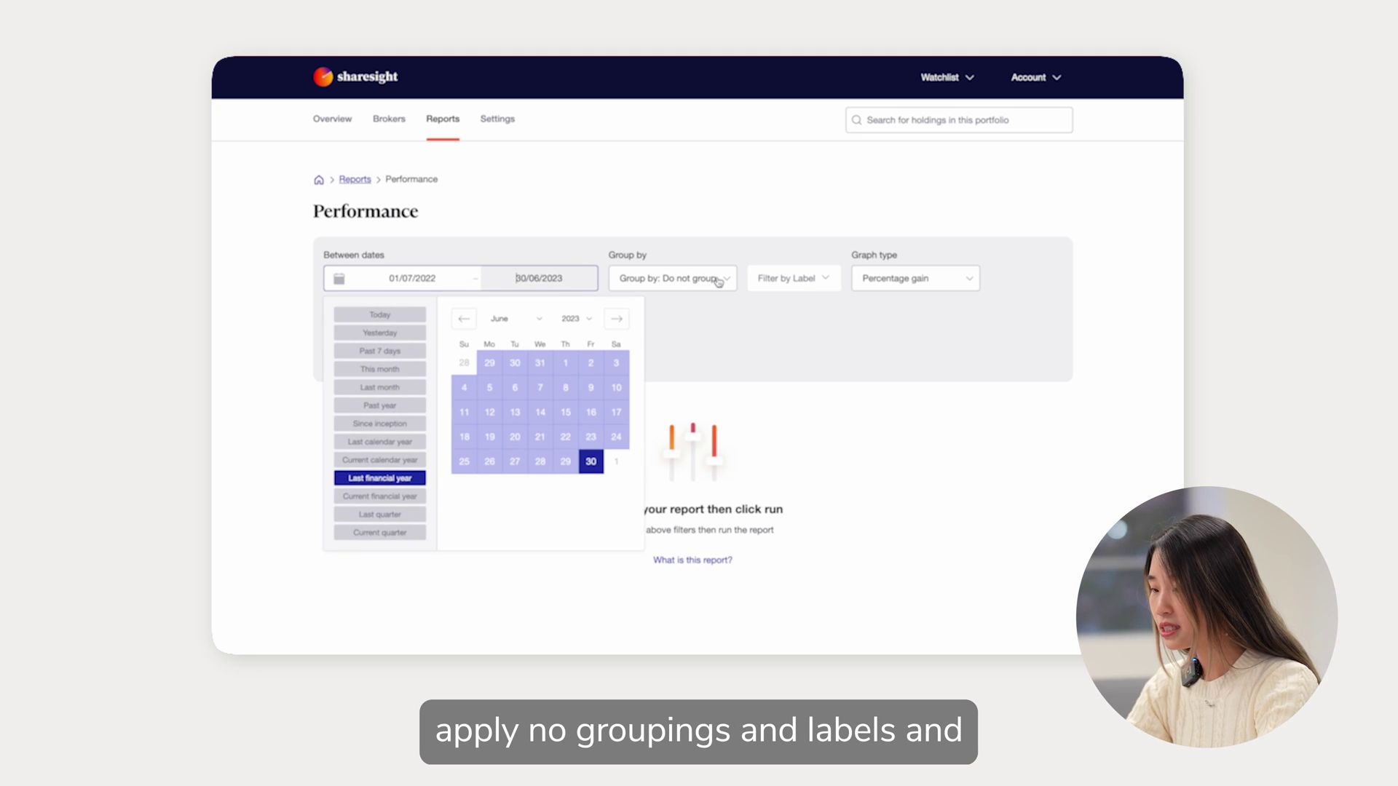
click(956, 383)
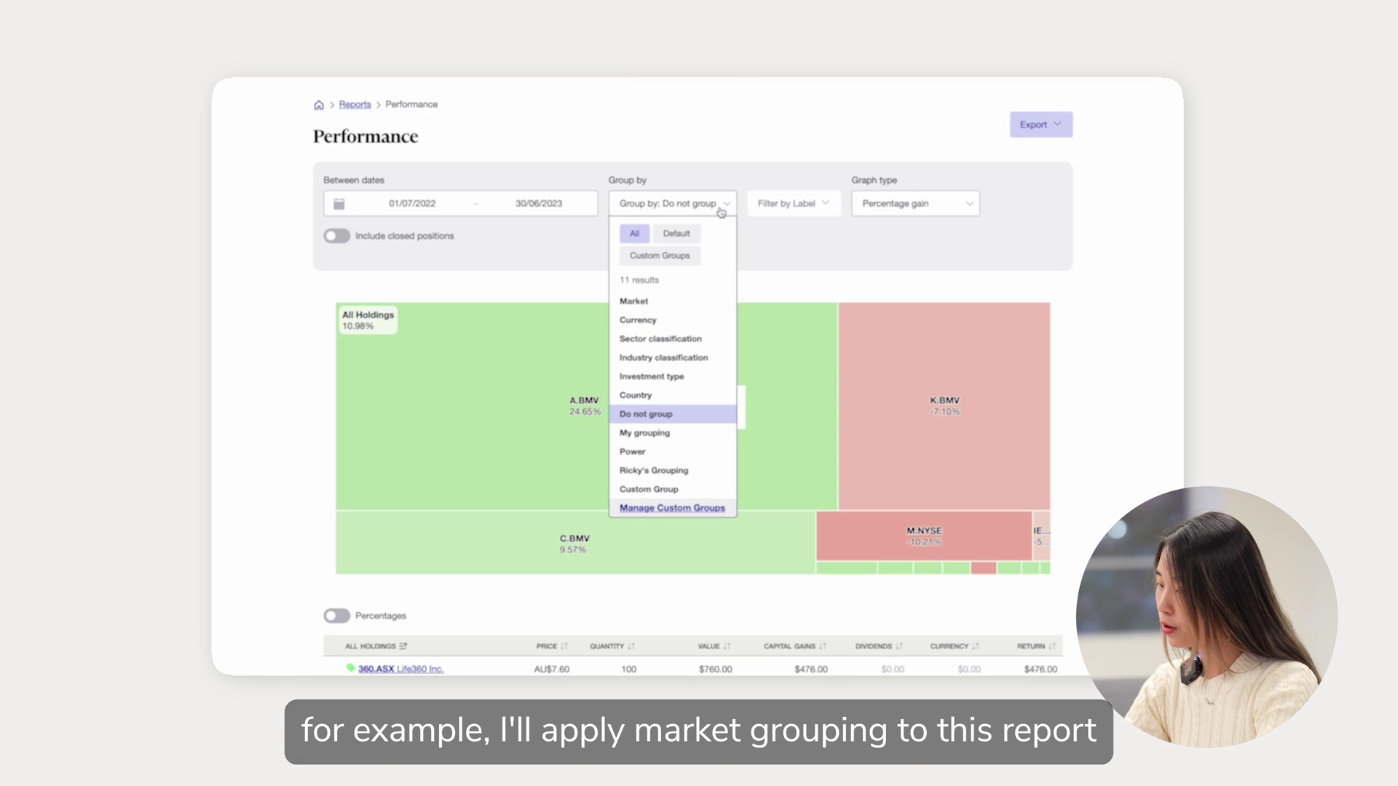
Group holdings by Market, save it, and zoom the treemap into NYSE (Macy's Inc, -10.21%).
click(706, 301)
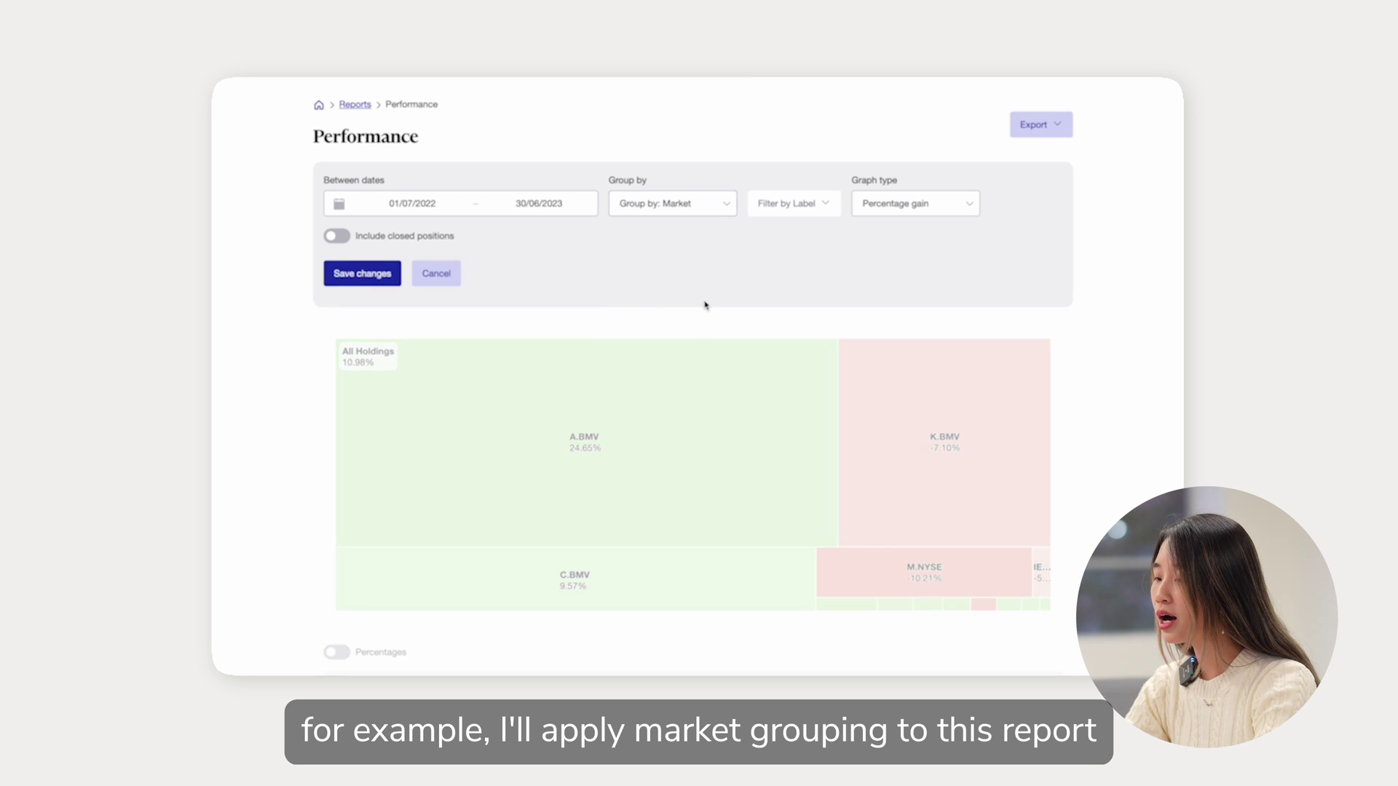
click(368, 273)
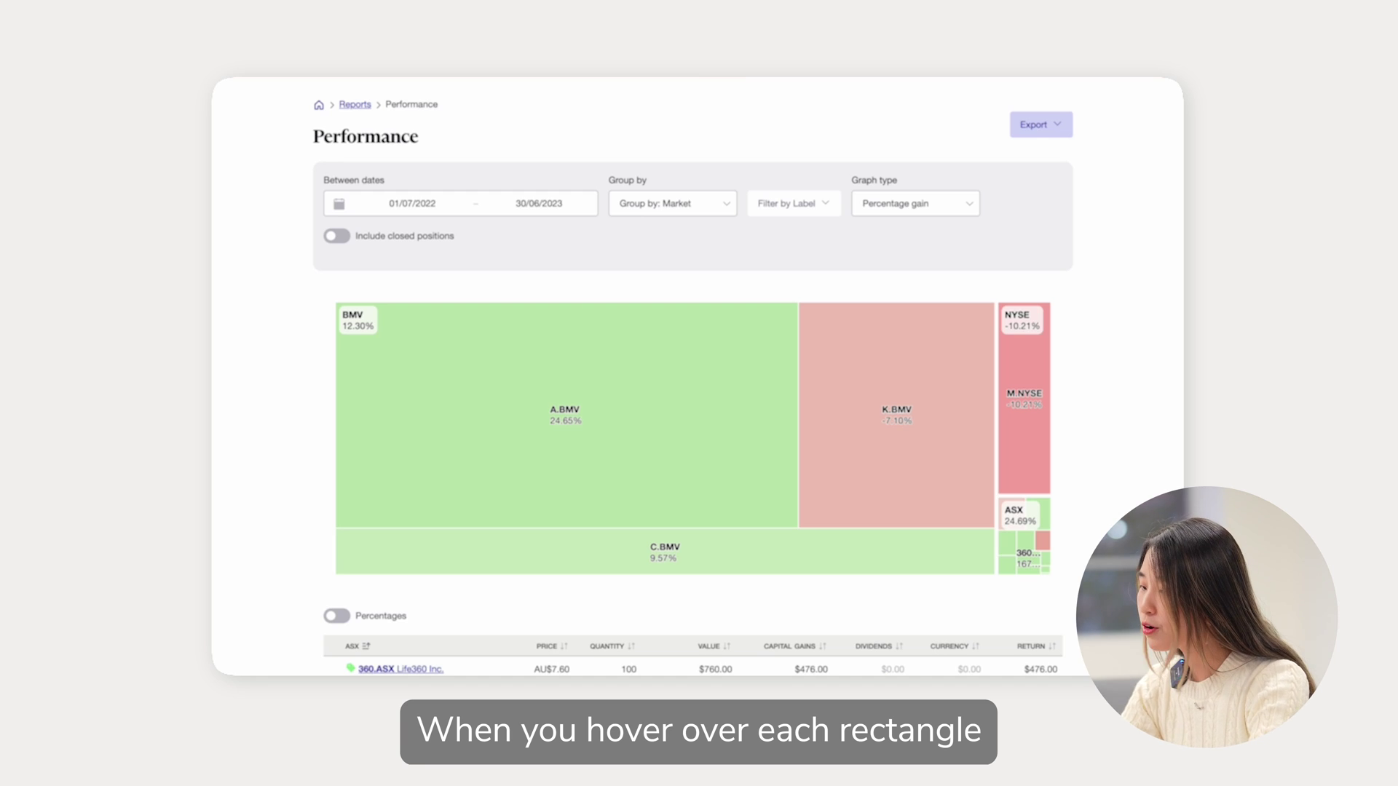
mouse_move(806, 439)
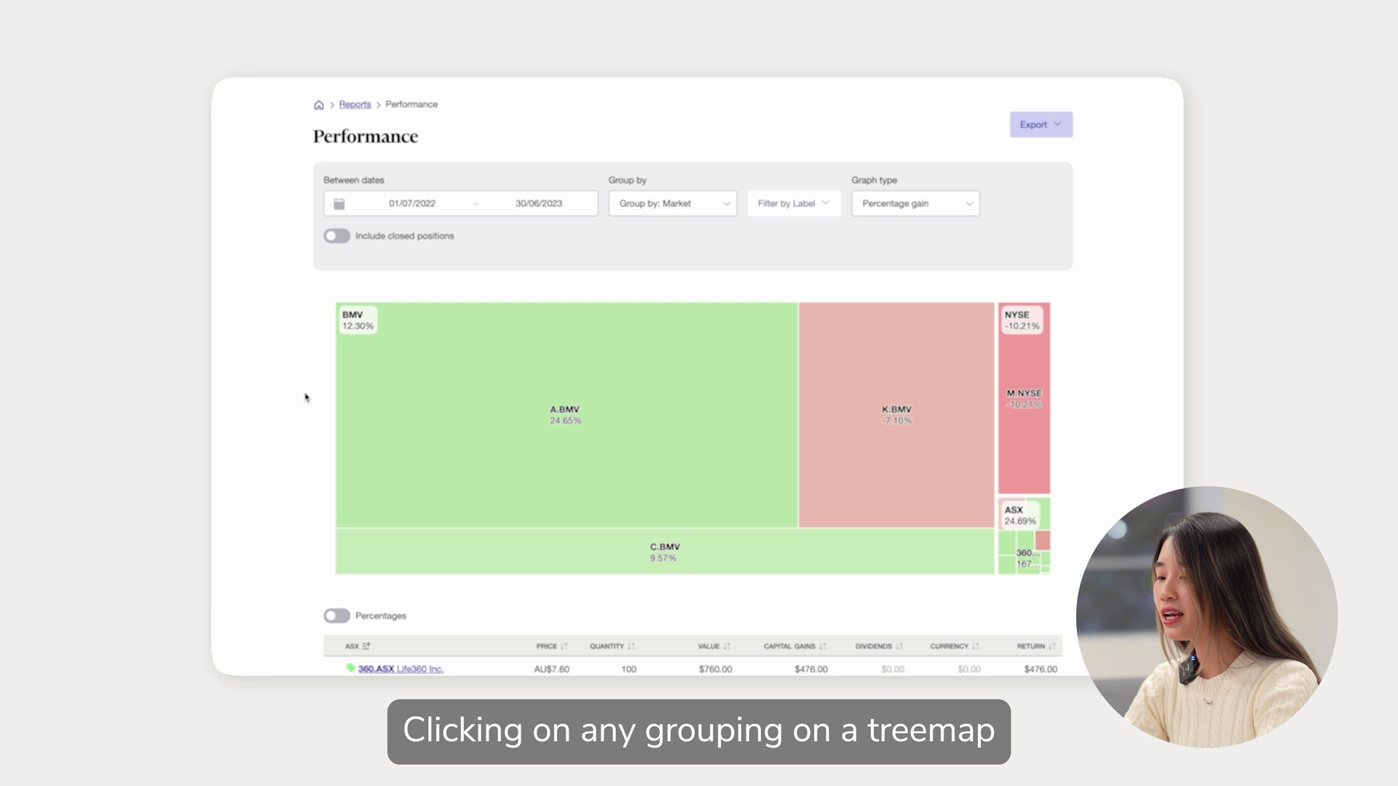
click(1023, 328)
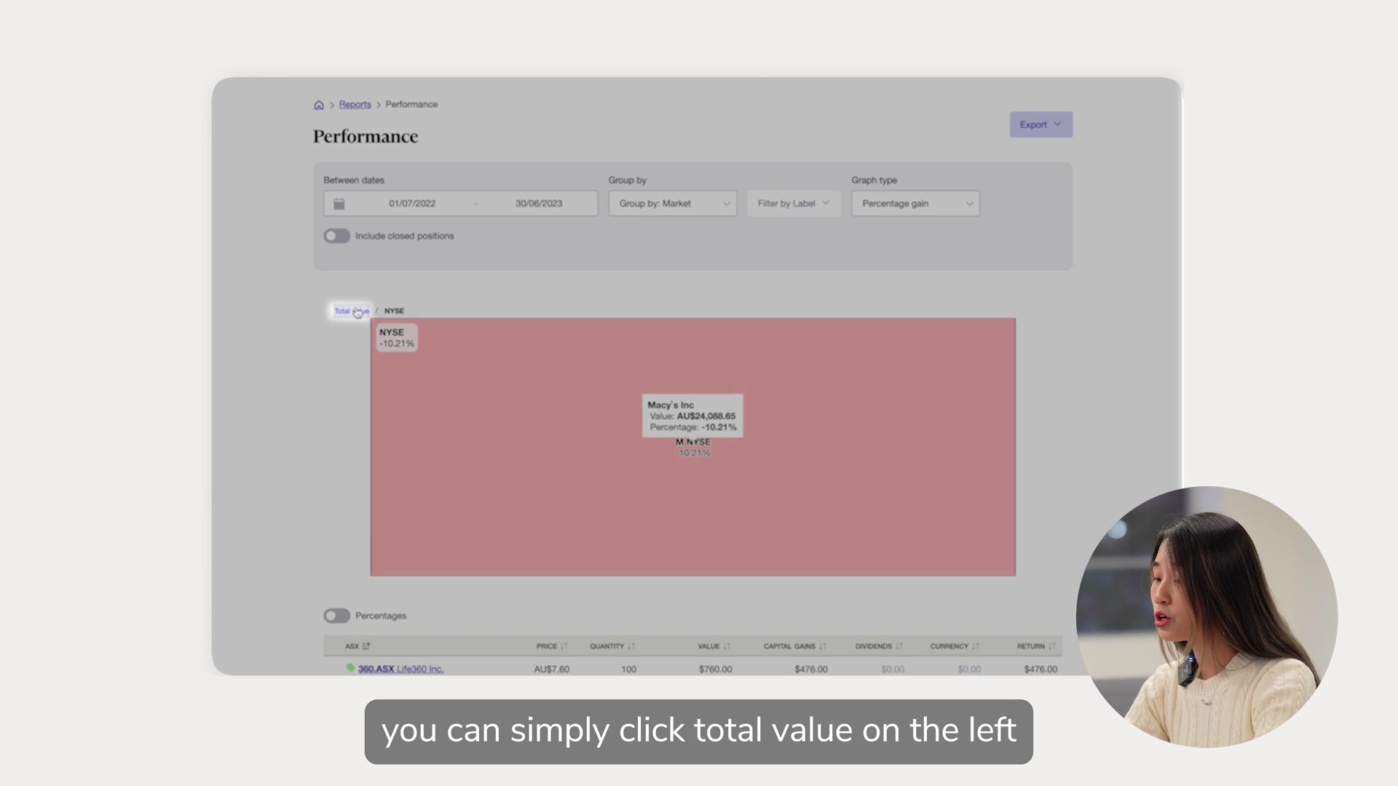
Use the Total value breadcrumb to show BMV 12.30%, NYSE -10.21% and ASX 24.69%.
click(358, 313)
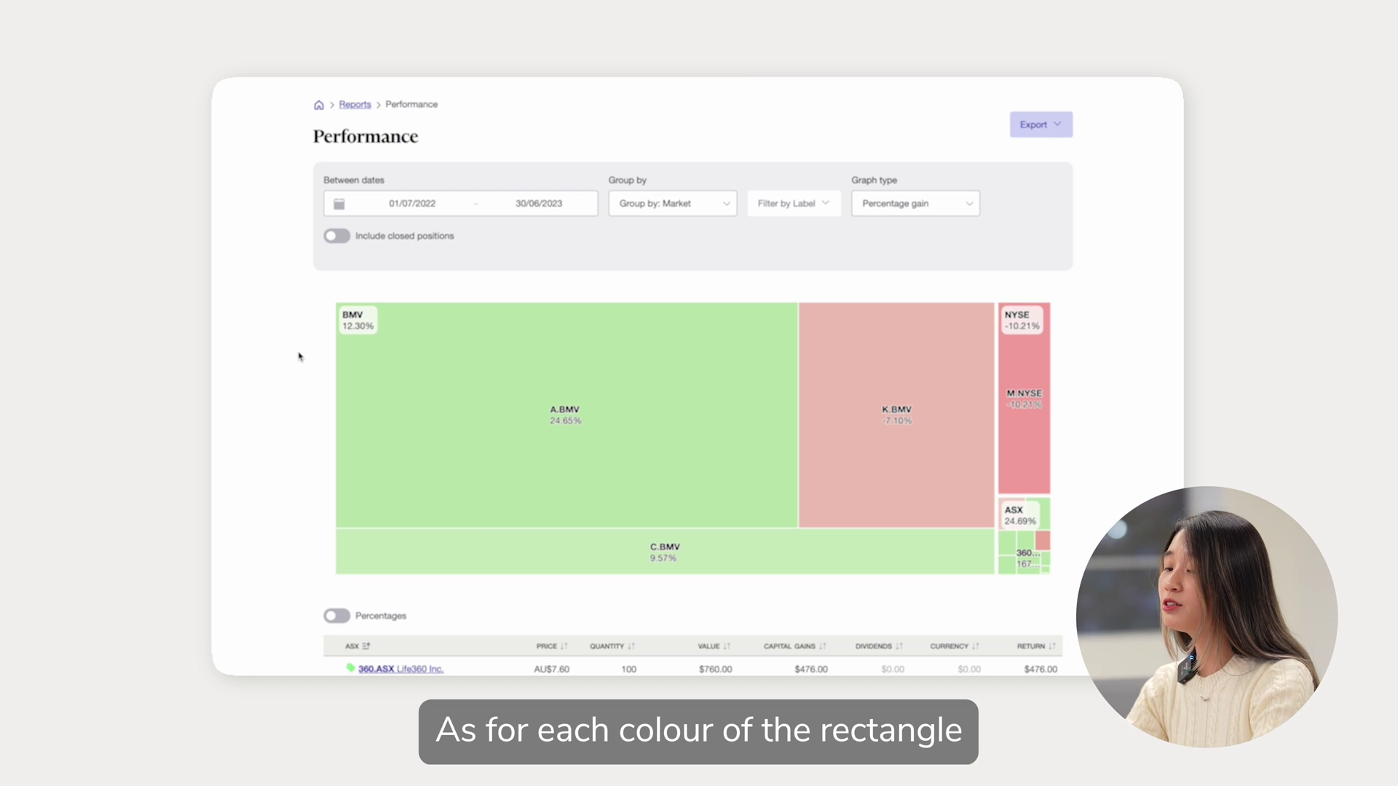
Open the ASX tile (24.69%) to list holdings from GTK.ASX 200.77% to IEL.ASX -5.64%.
scroll(335, 418, down, 1)
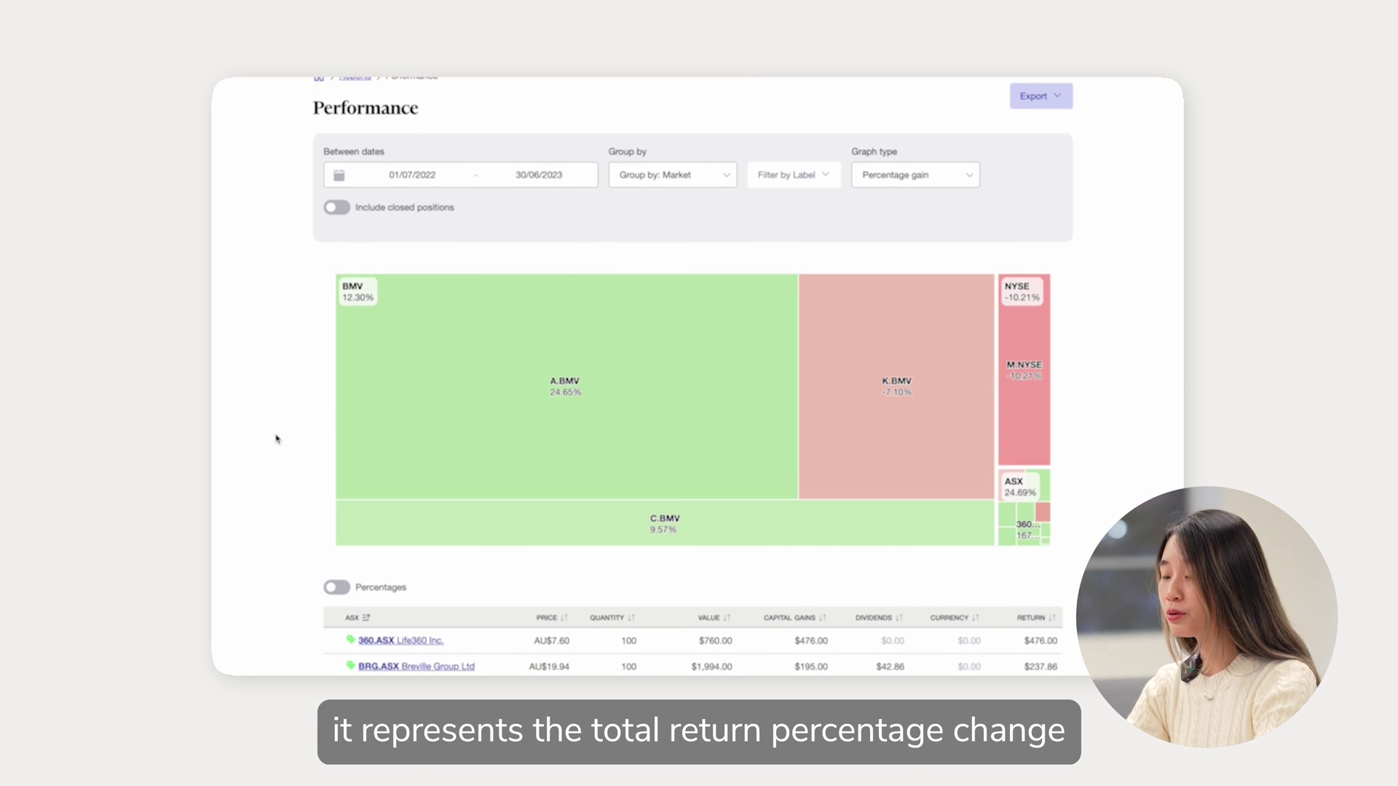
mouse_move(562, 415)
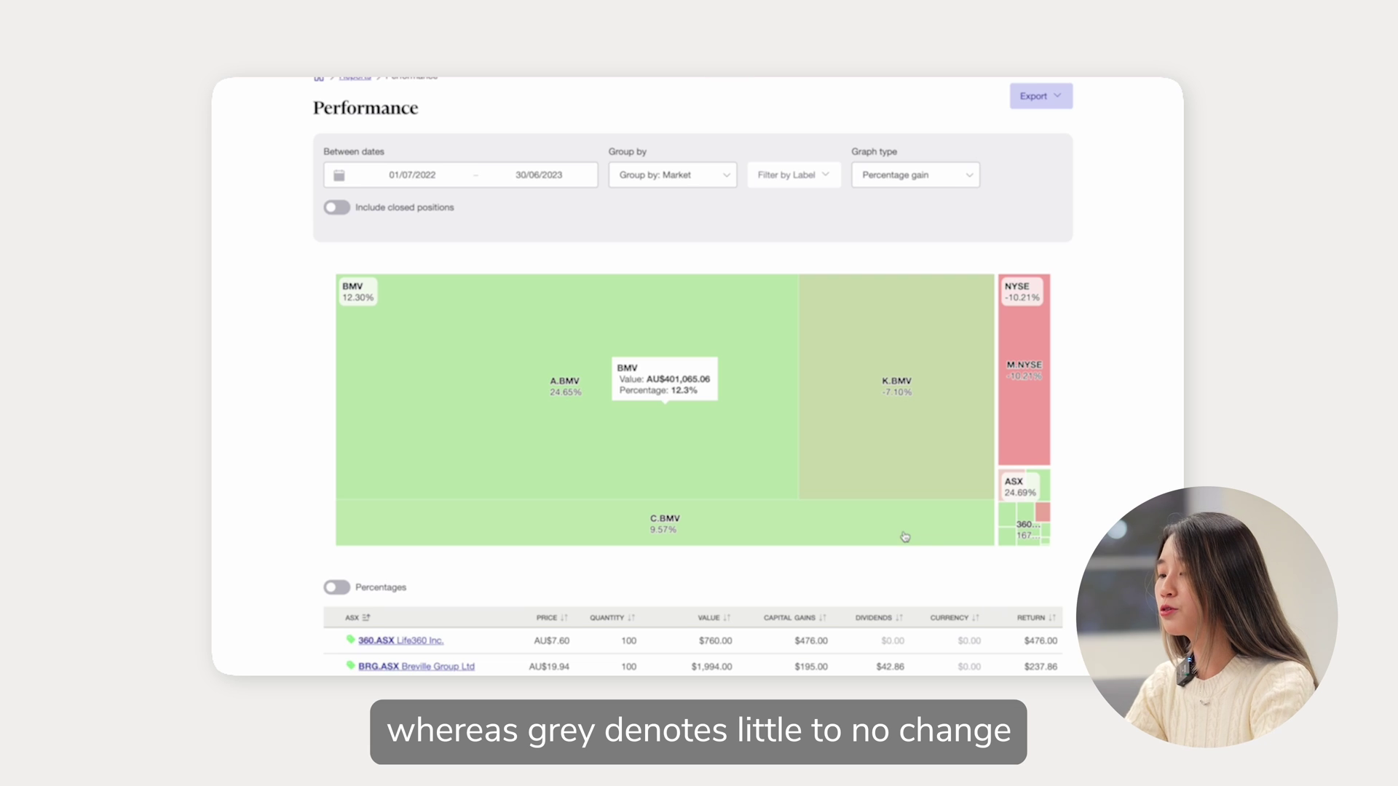
mouse_move(1029, 527)
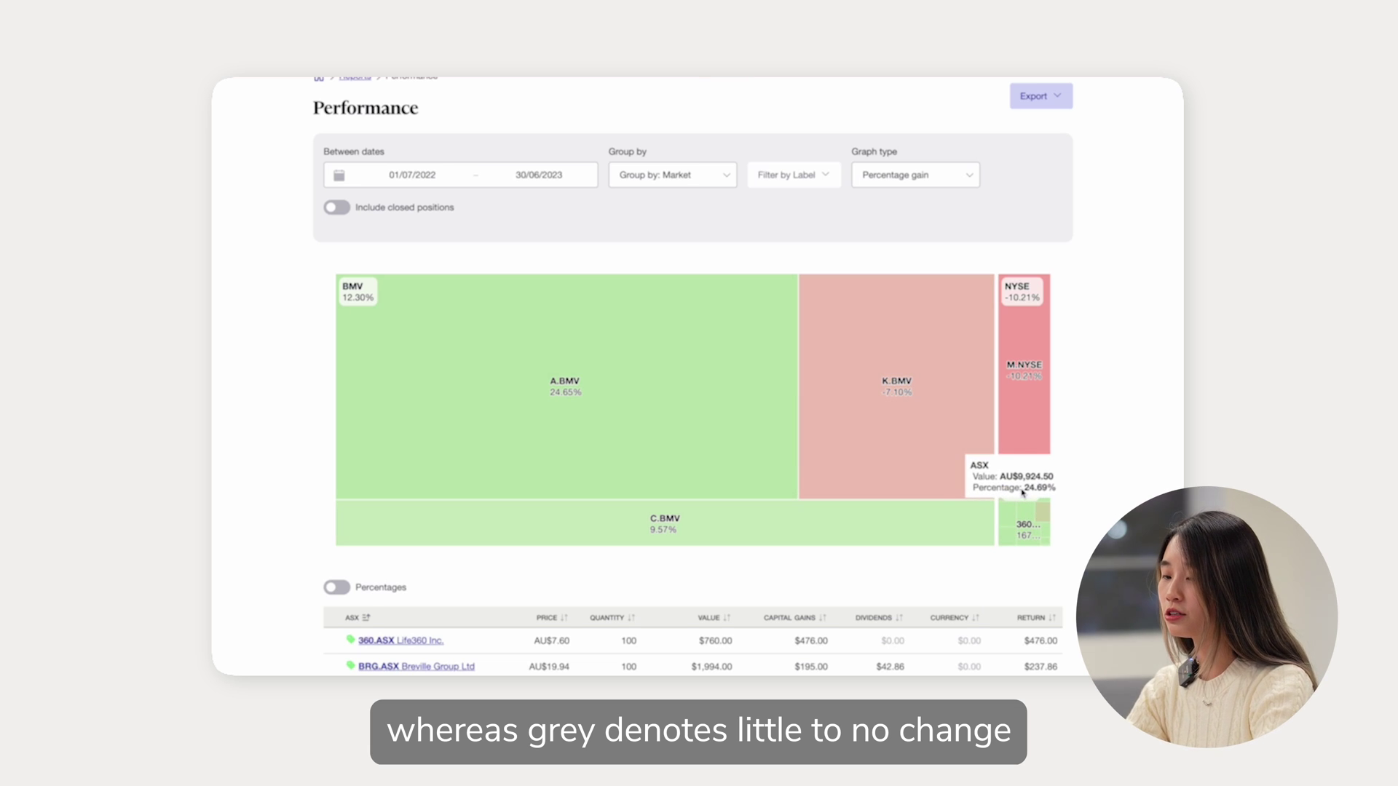
click(1012, 492)
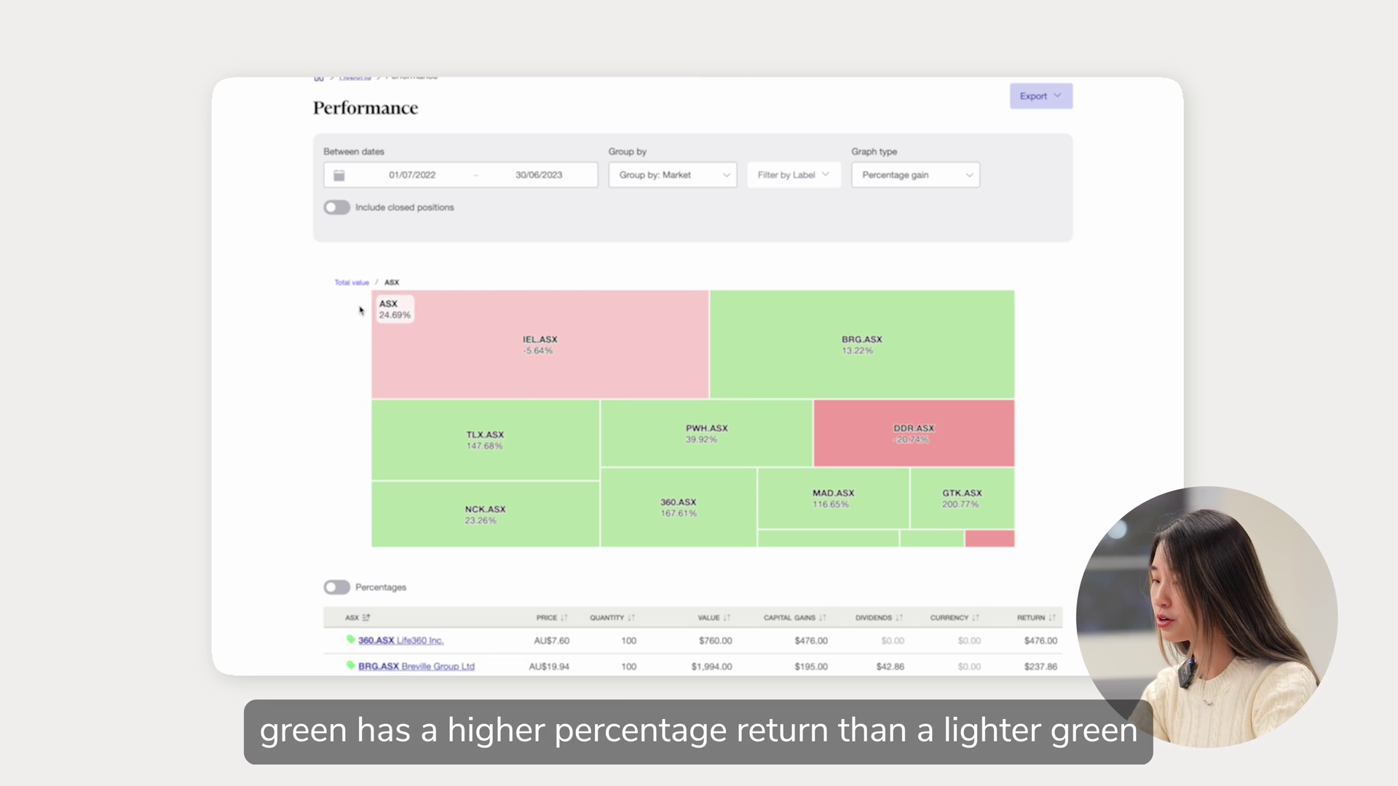
scroll(364, 375, down, 5)
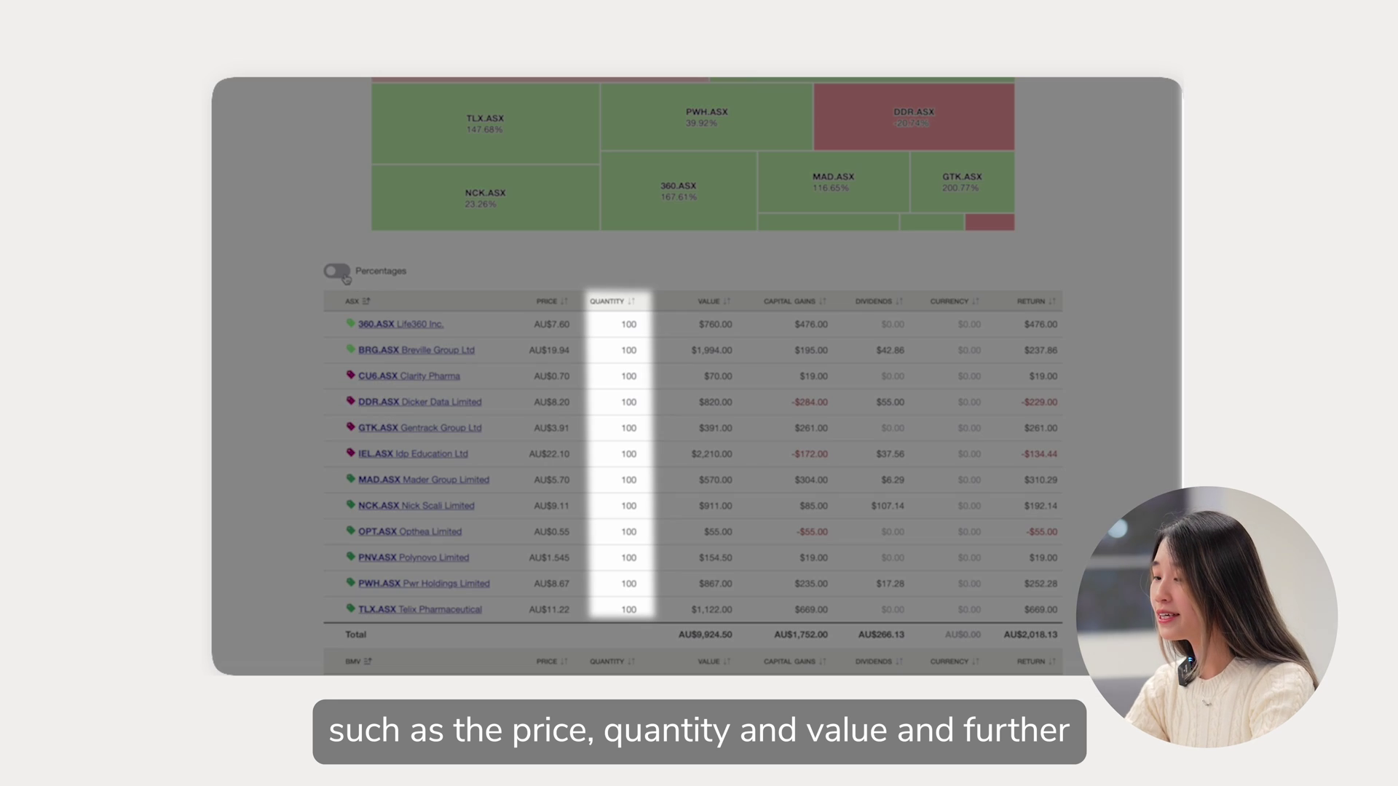
click(339, 272)
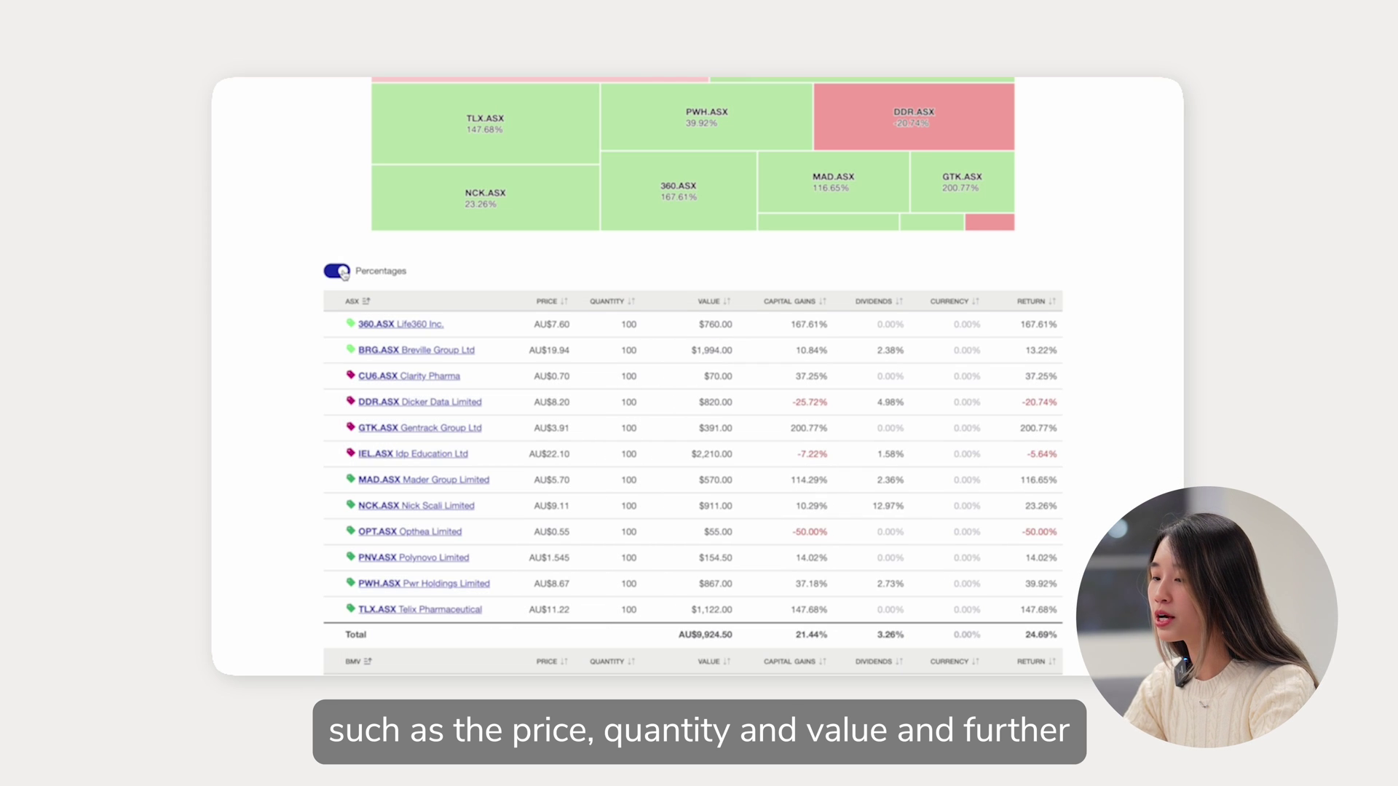
click(342, 273)
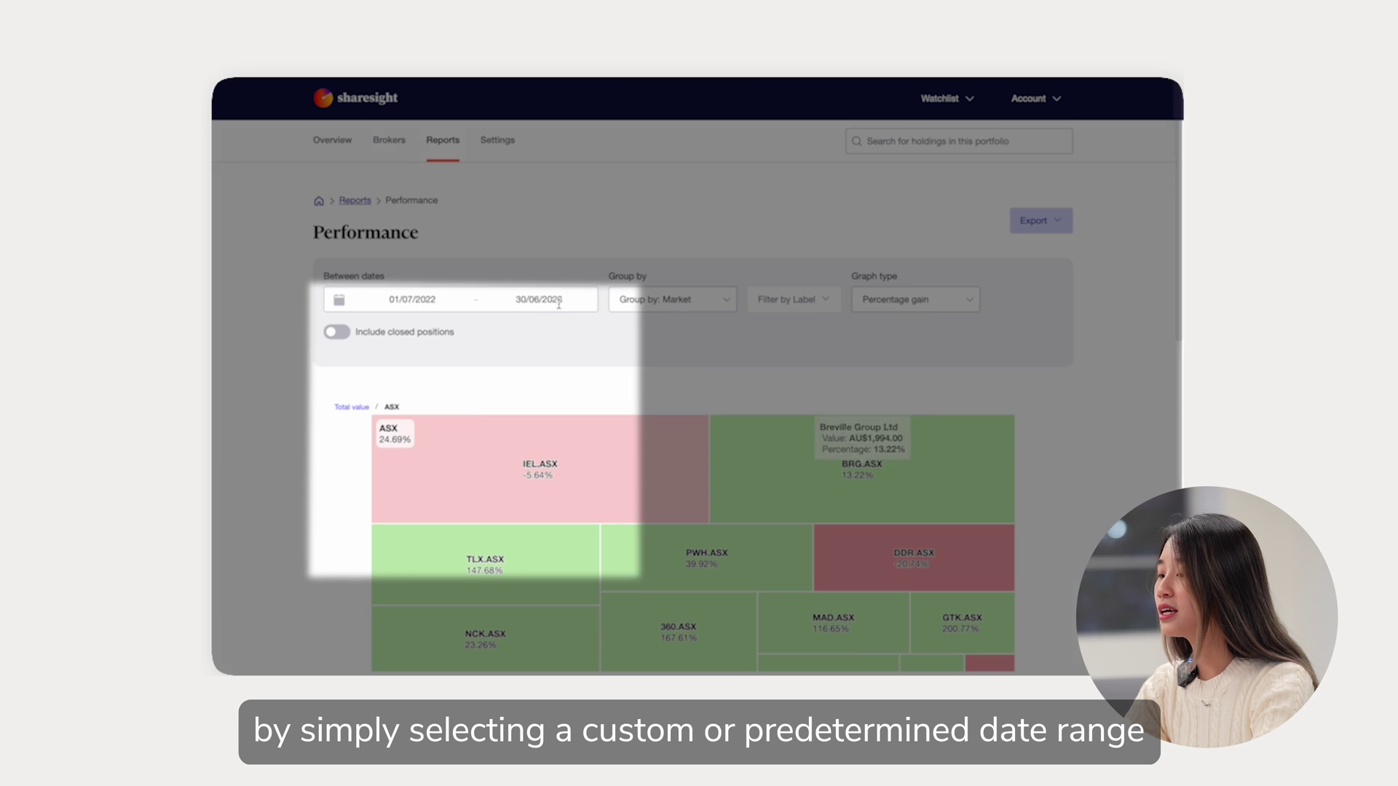
click(558, 300)
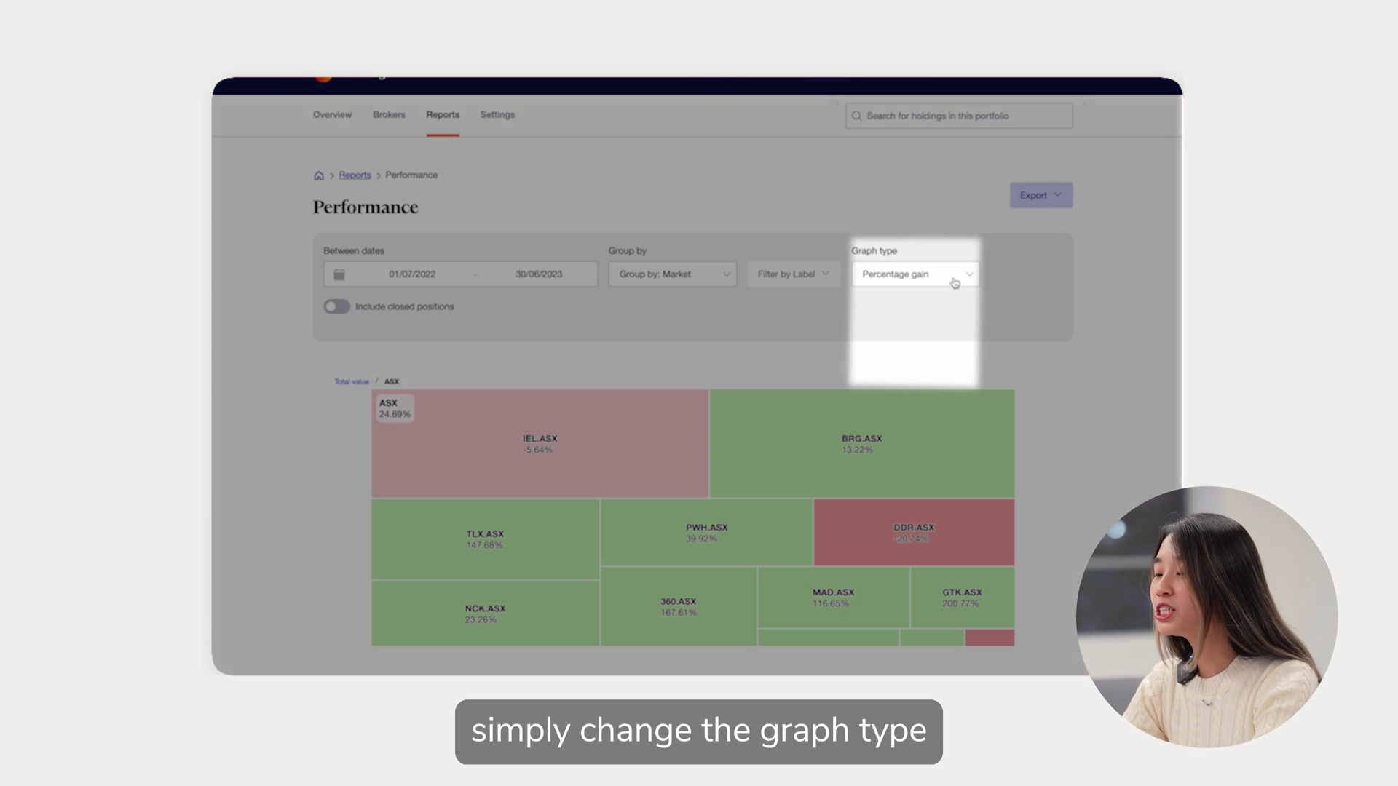
Switch the graph type to Benchmarked and add ASX:STW as the benchmark.
click(954, 283)
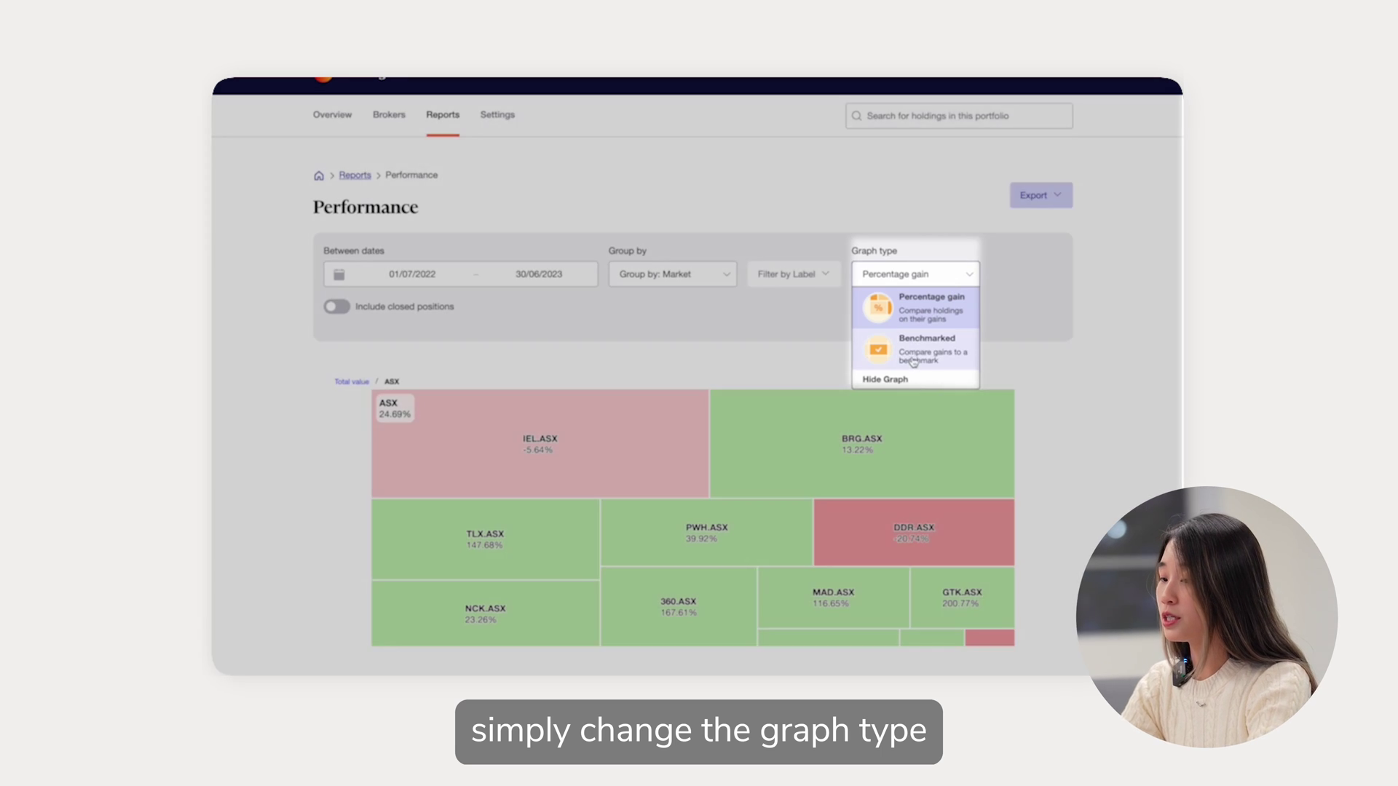
click(913, 358)
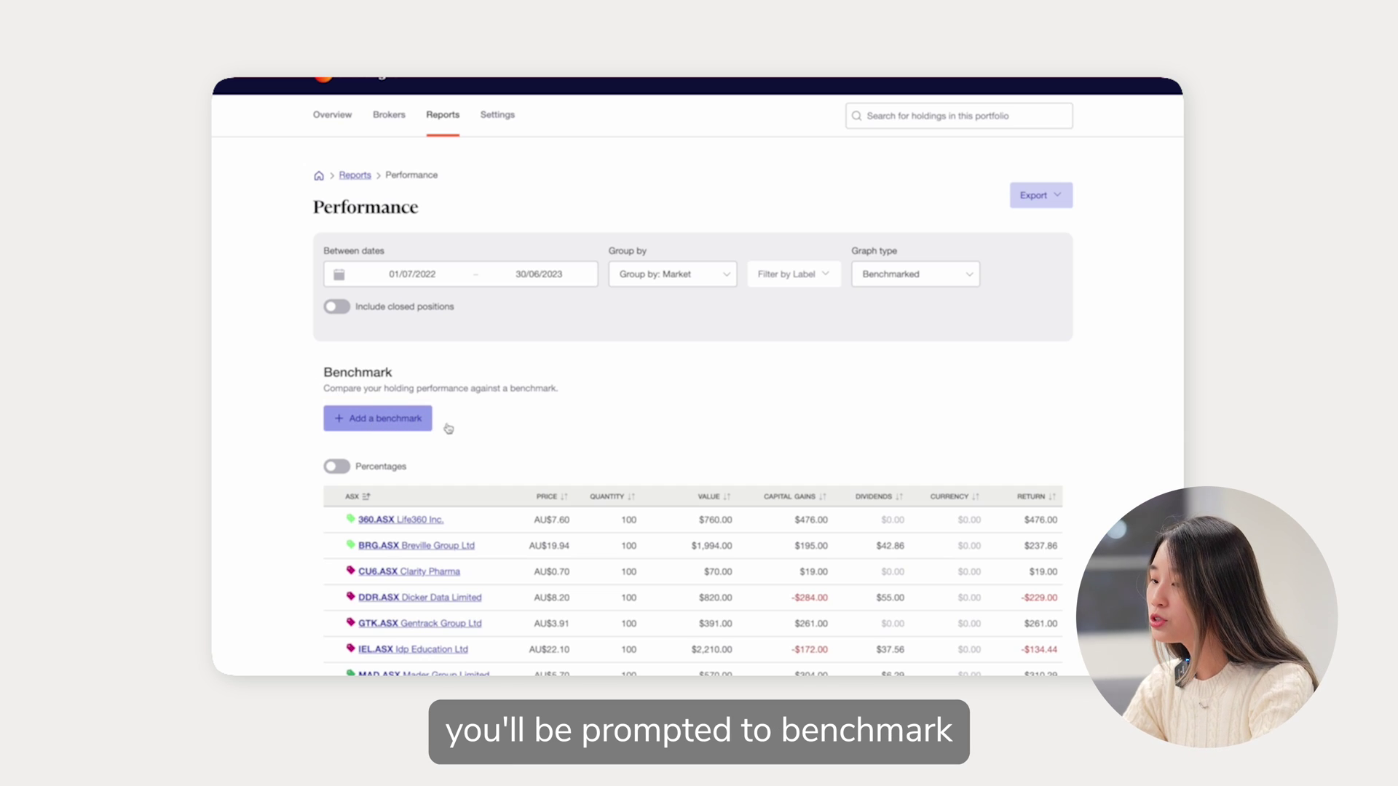
scroll(469, 424, down, 1)
click(412, 384)
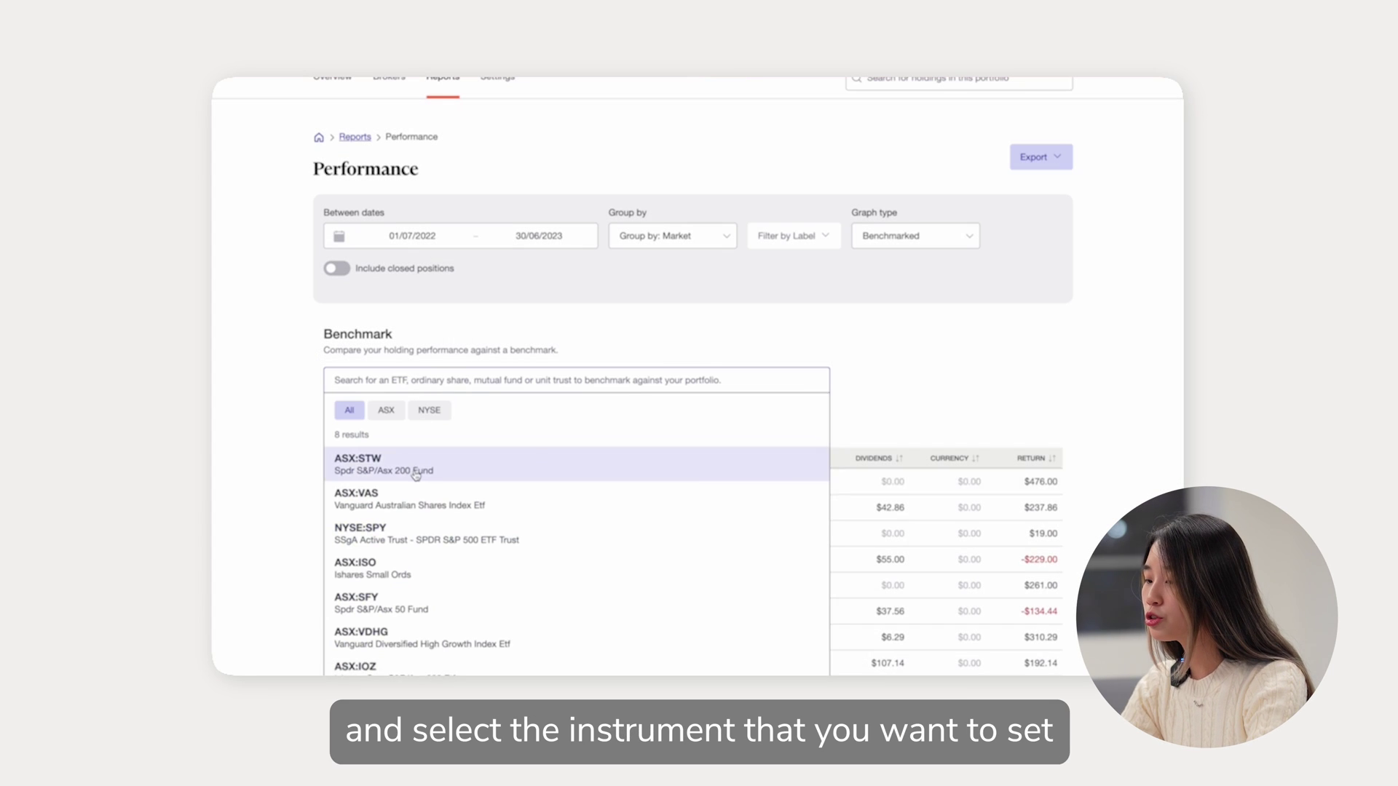
click(416, 476)
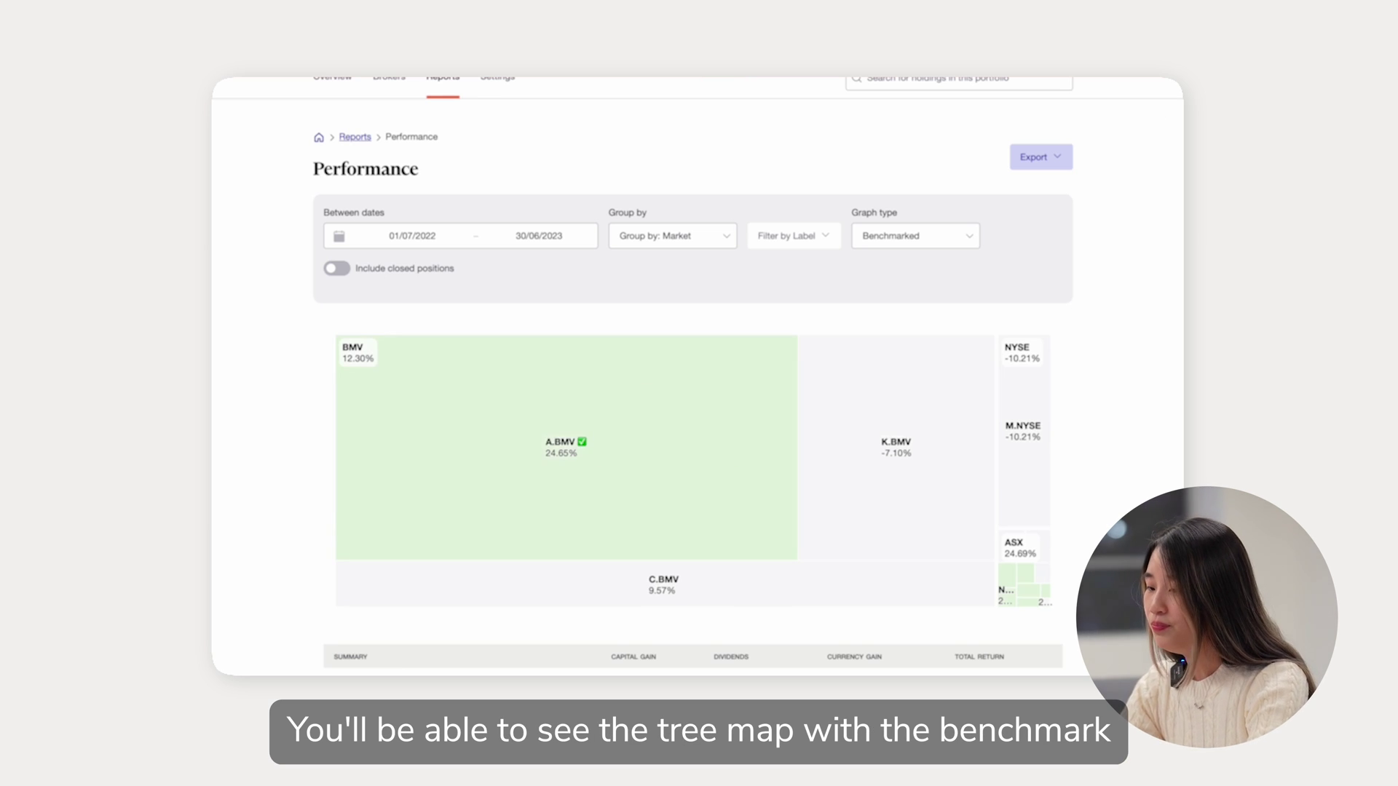
mouse_move(990, 372)
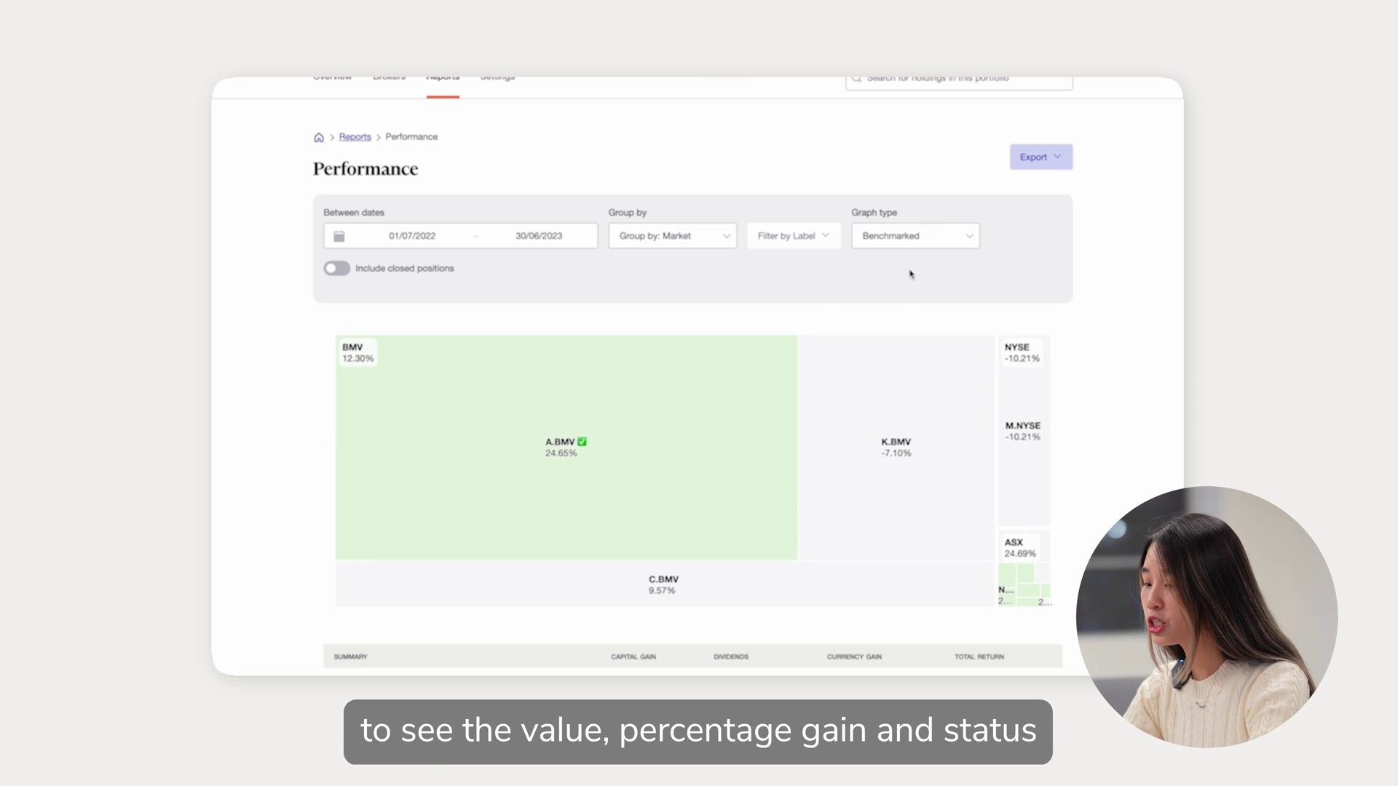
scroll(931, 296, down, 1)
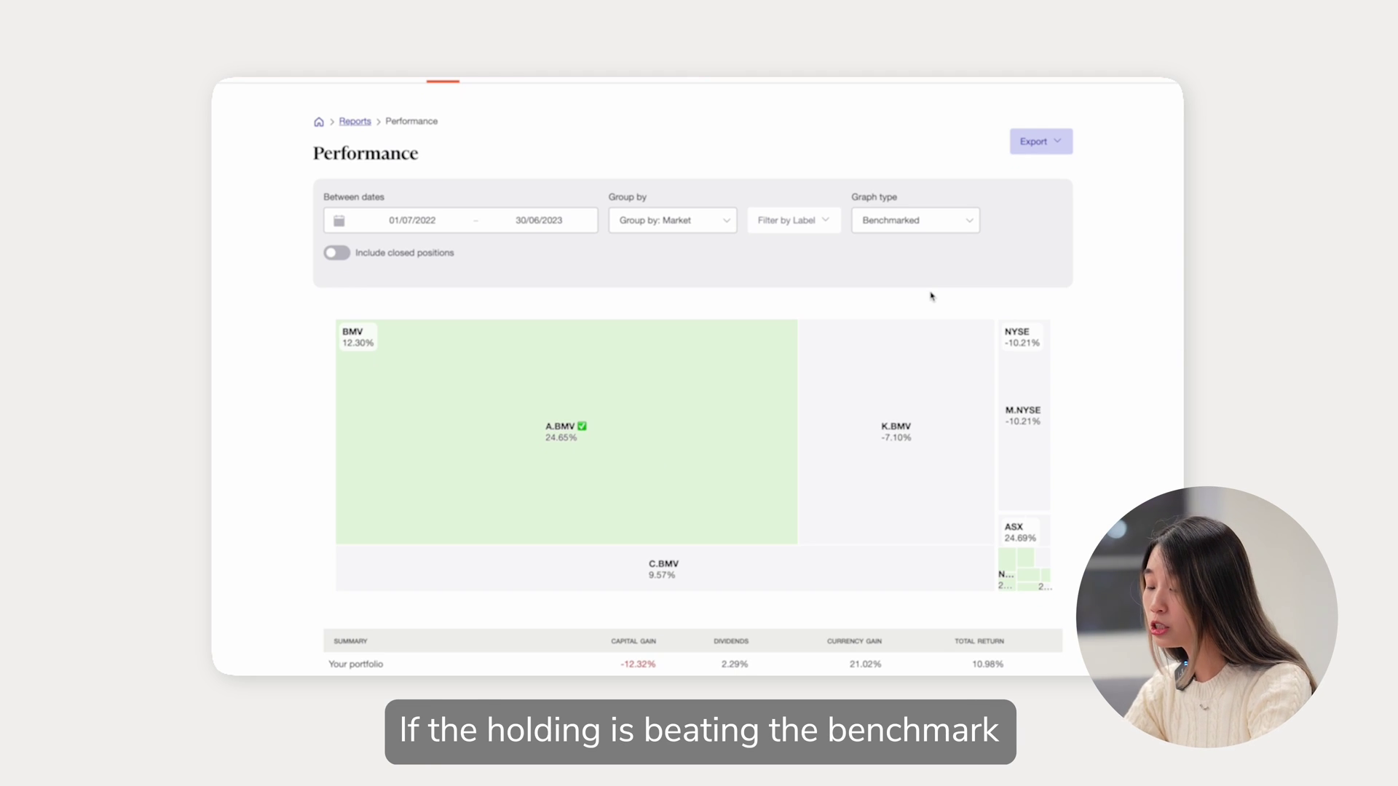
scroll(931, 296, down, 3)
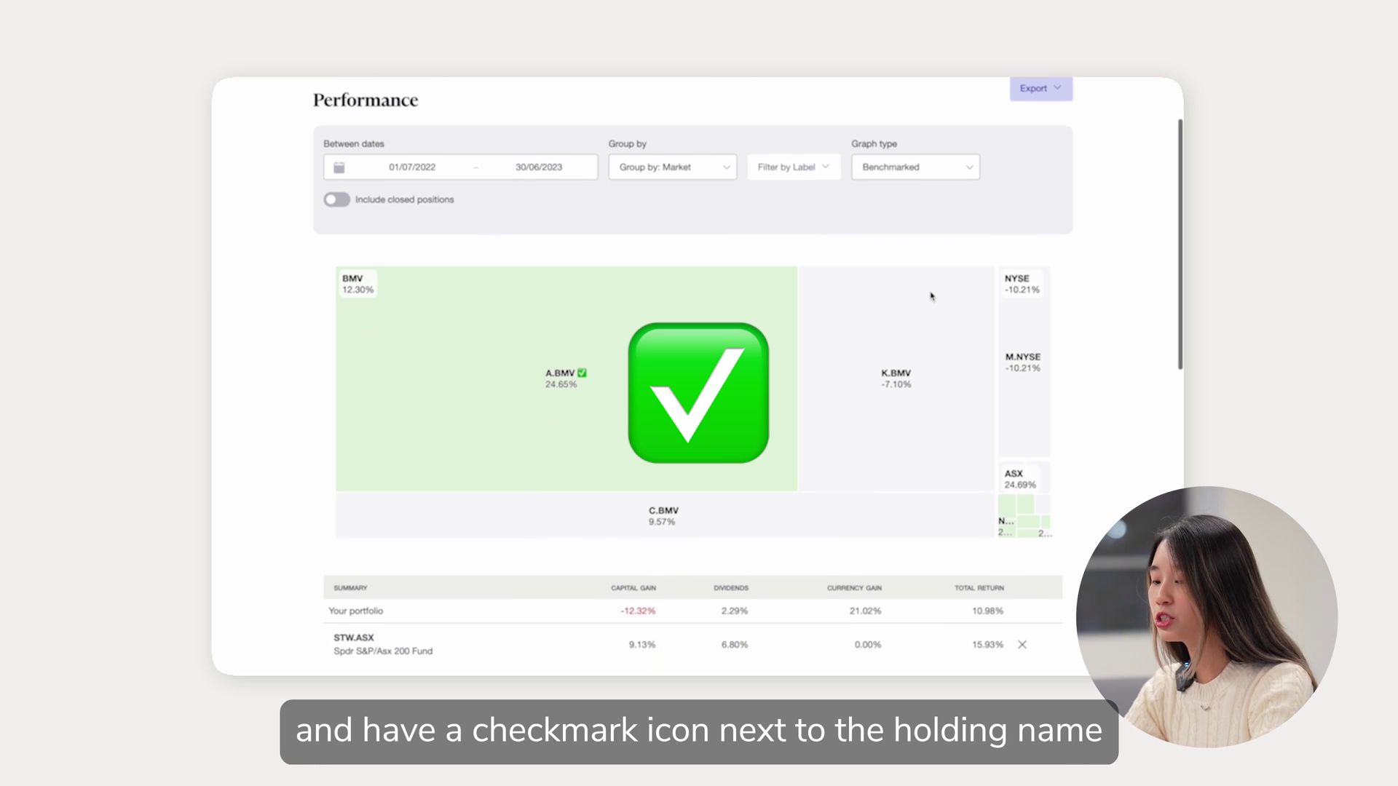
scroll(931, 297, down, 1)
scroll(931, 296, down, 1)
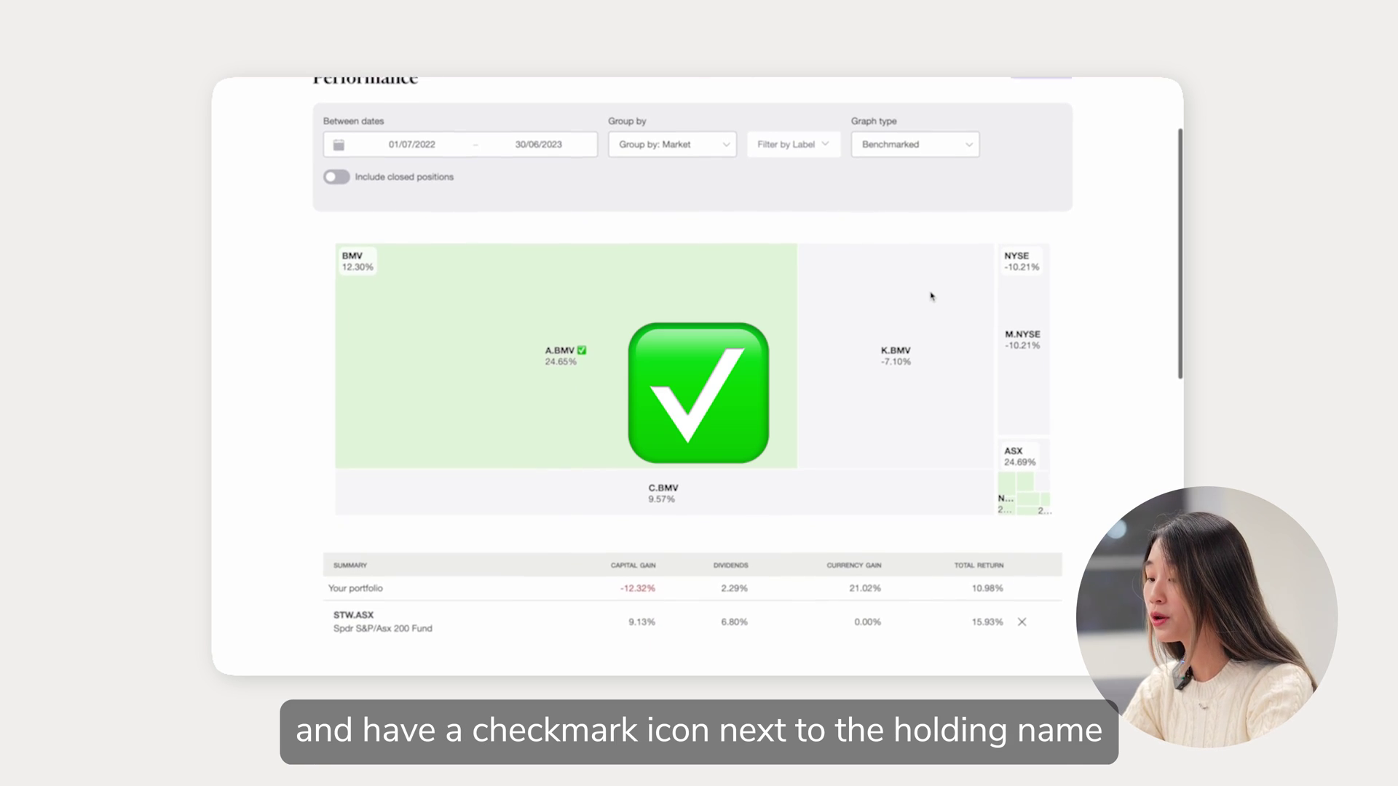
mouse_move(609, 372)
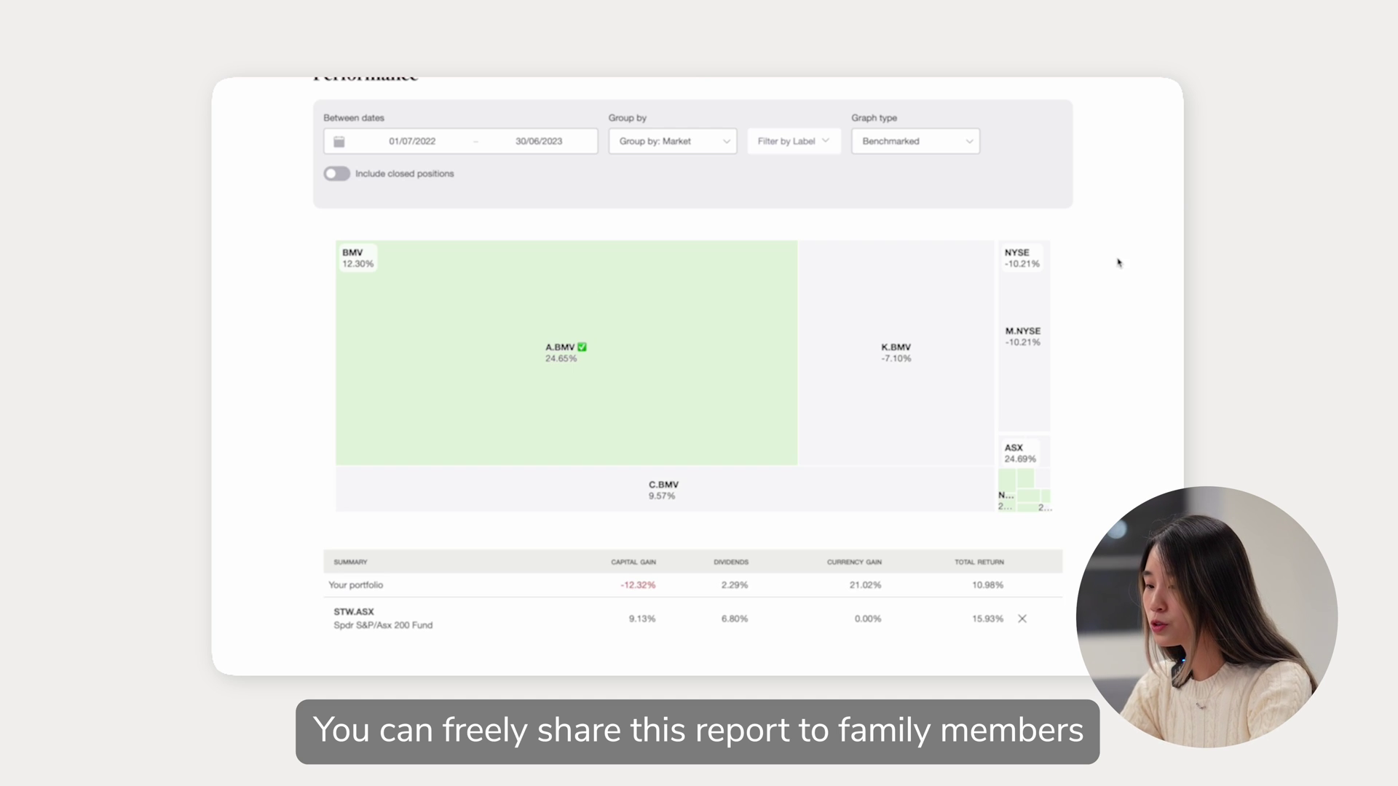
Show the Export options at the top of the report: PDF, XLSX, XLSX Ungrouped, Google Drive.
scroll(1097, 209, up, 3)
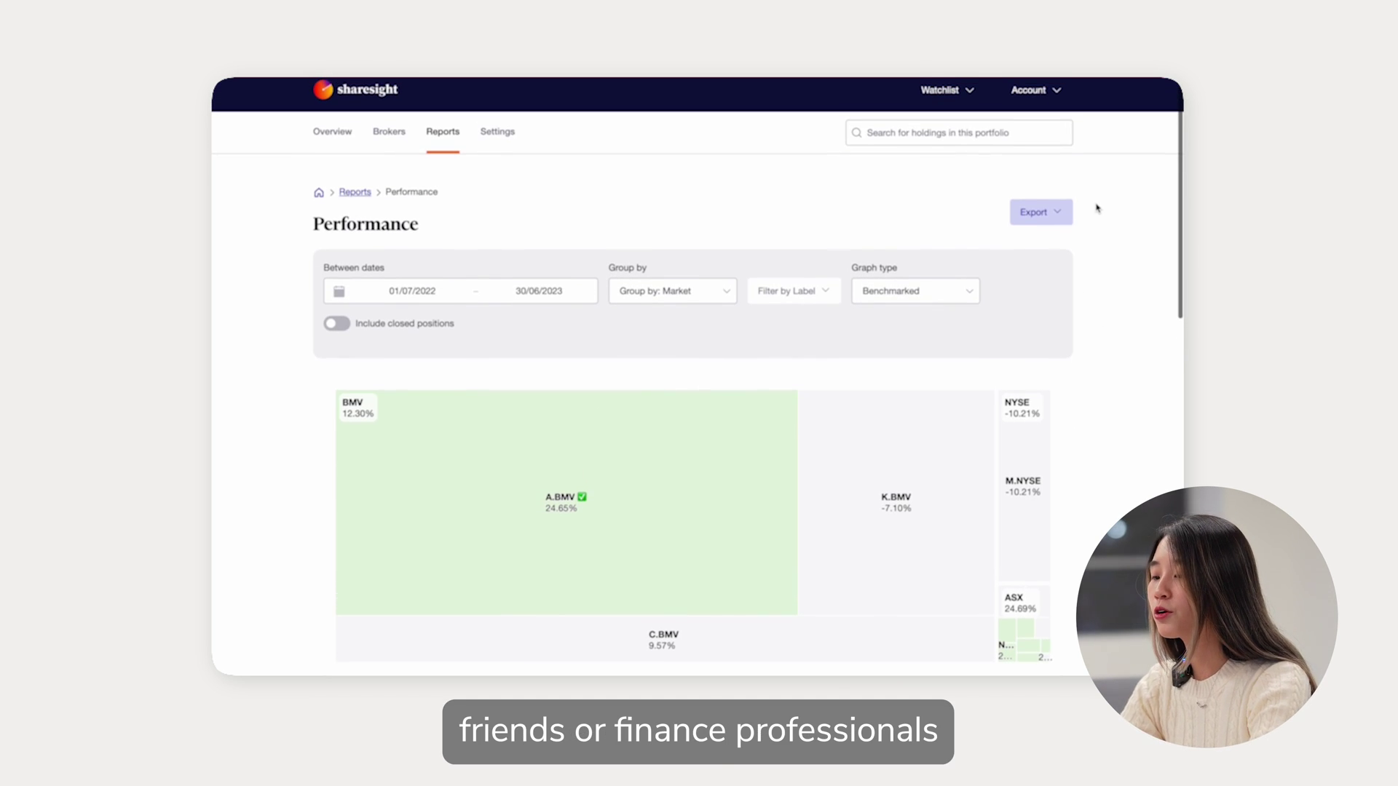
click(1069, 222)
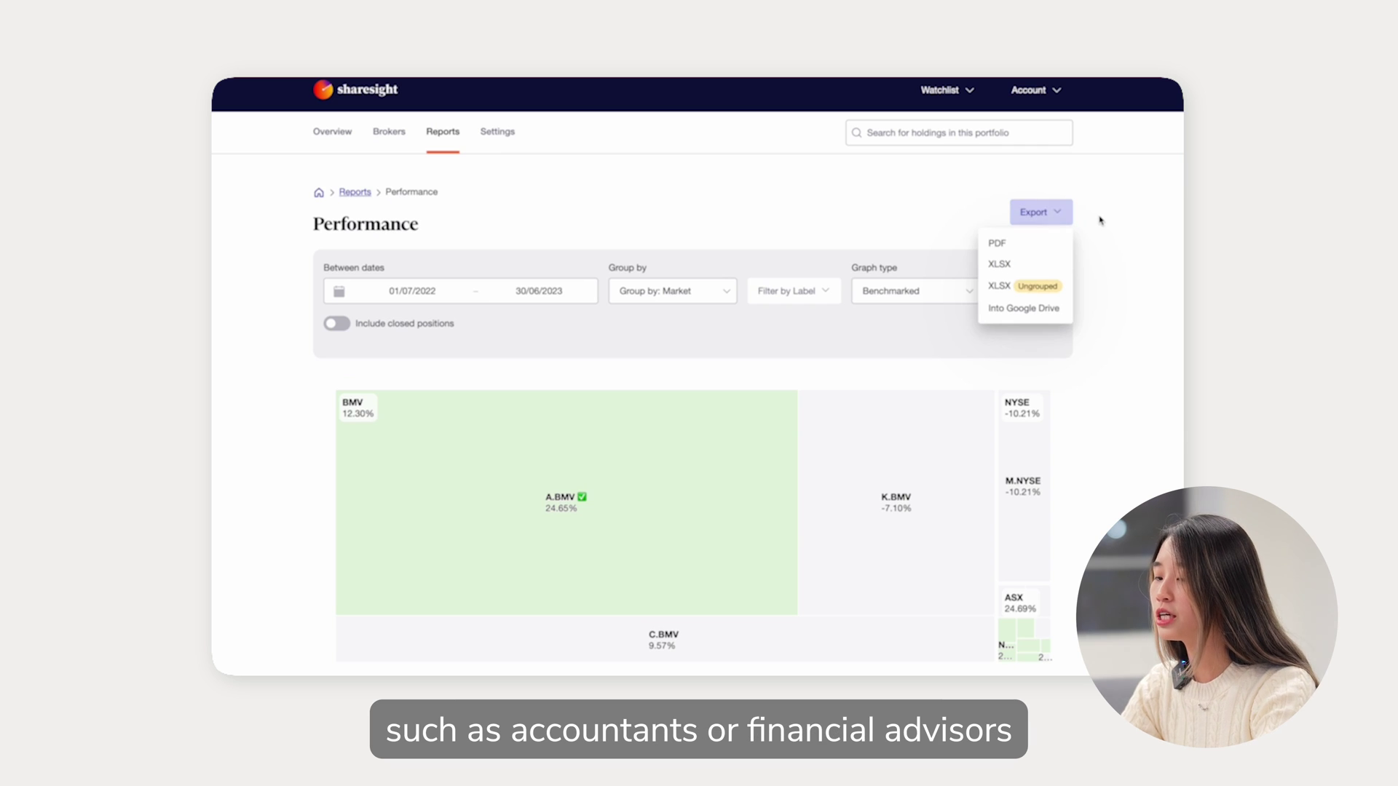